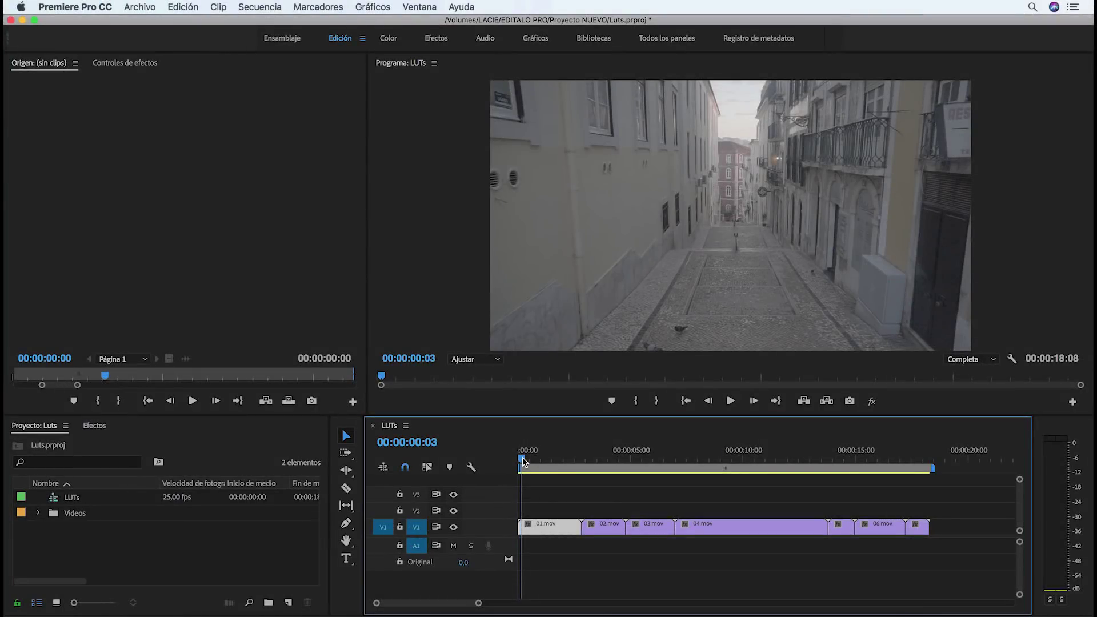
Step: Move the playhead to 00:00:11:15 to show the tram shot in 04.mov
{"action": "mouse_move", "coordinate": [522, 462]}
{"action": "left_mouse_down"}
{"action": "mouse_move", "coordinate": [921, 464]}
{"action": "mouse_move", "coordinate": [782, 479]}
{"action": "left_mouse_up"}
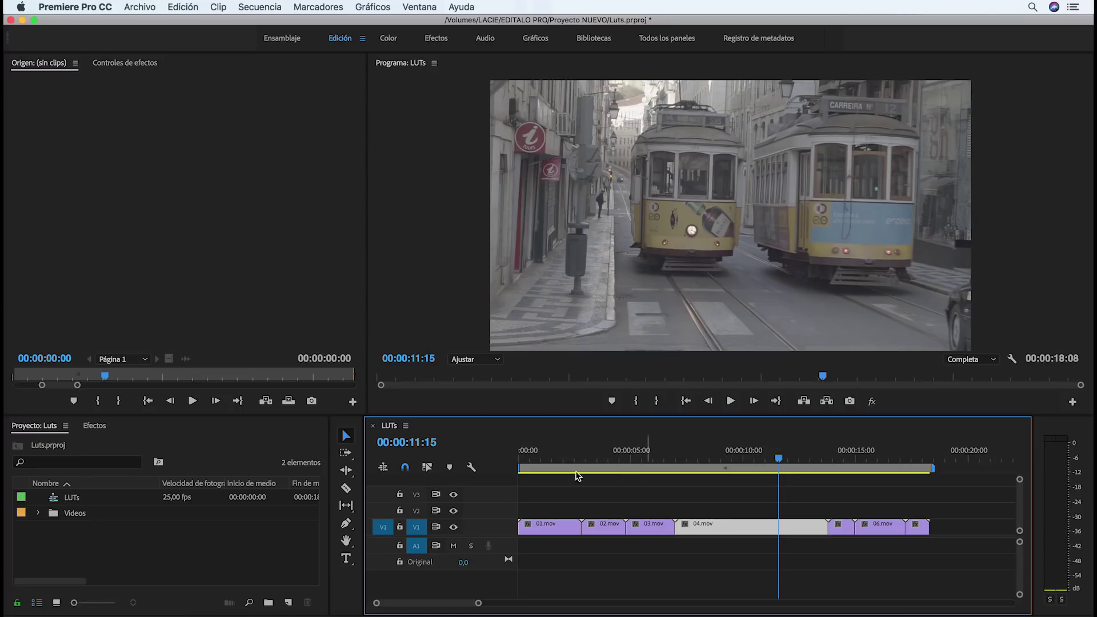
{"action": "left_click", "coordinate": [269, 432]}
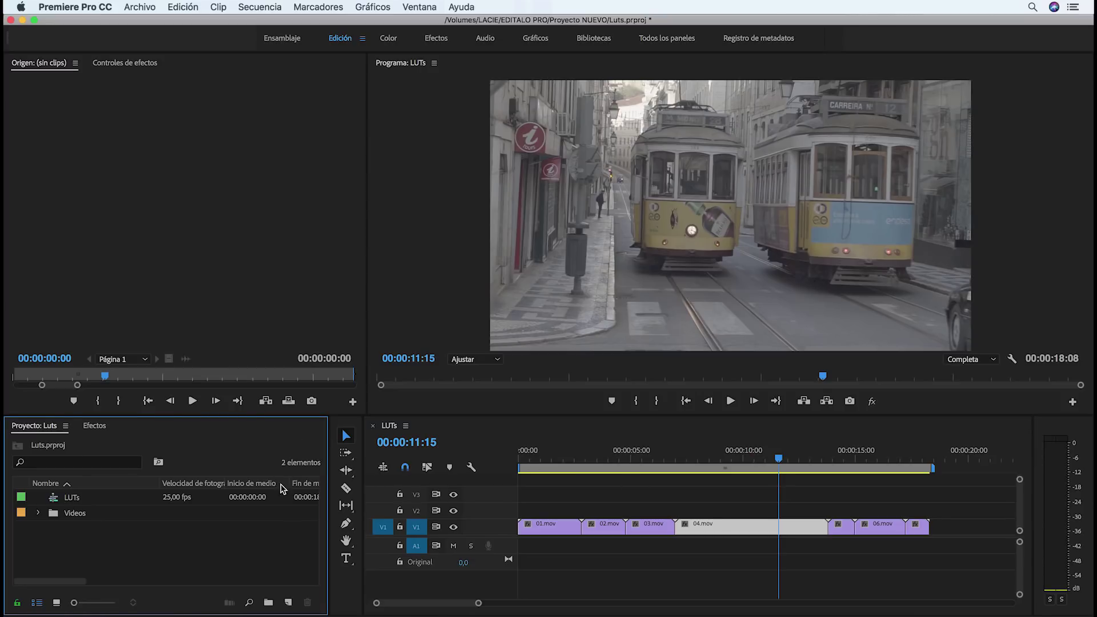
Step: Create a 'Capa de ajuste' adjustment layer at 1920×1080, 25 fps from the New Item menu
{"action": "left_click", "coordinate": [288, 602]}
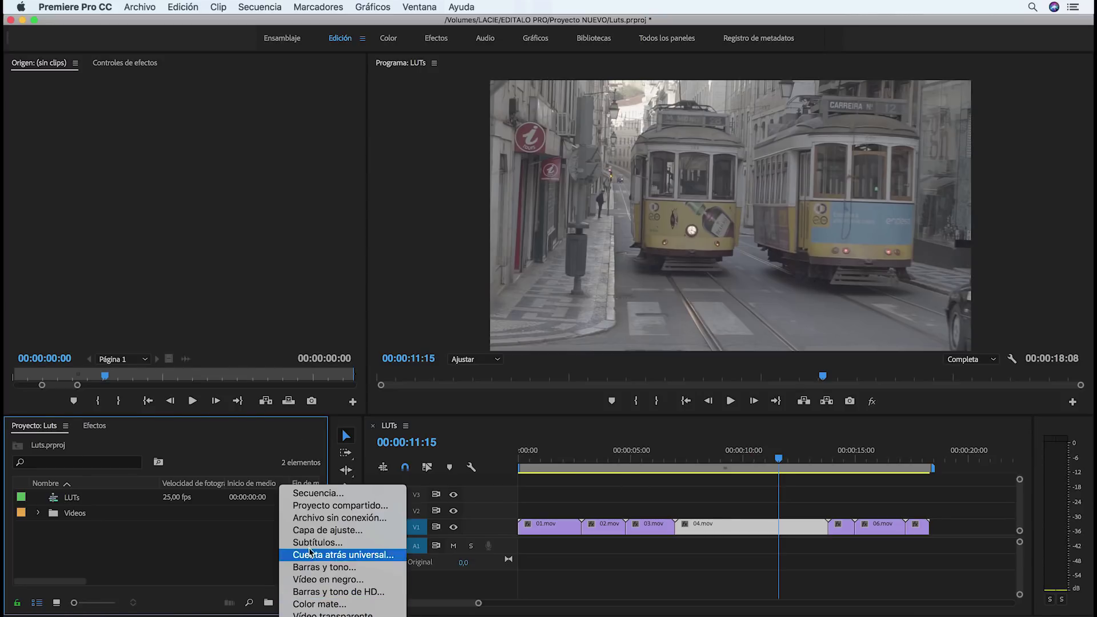
{"action": "left_click", "coordinate": [332, 530]}
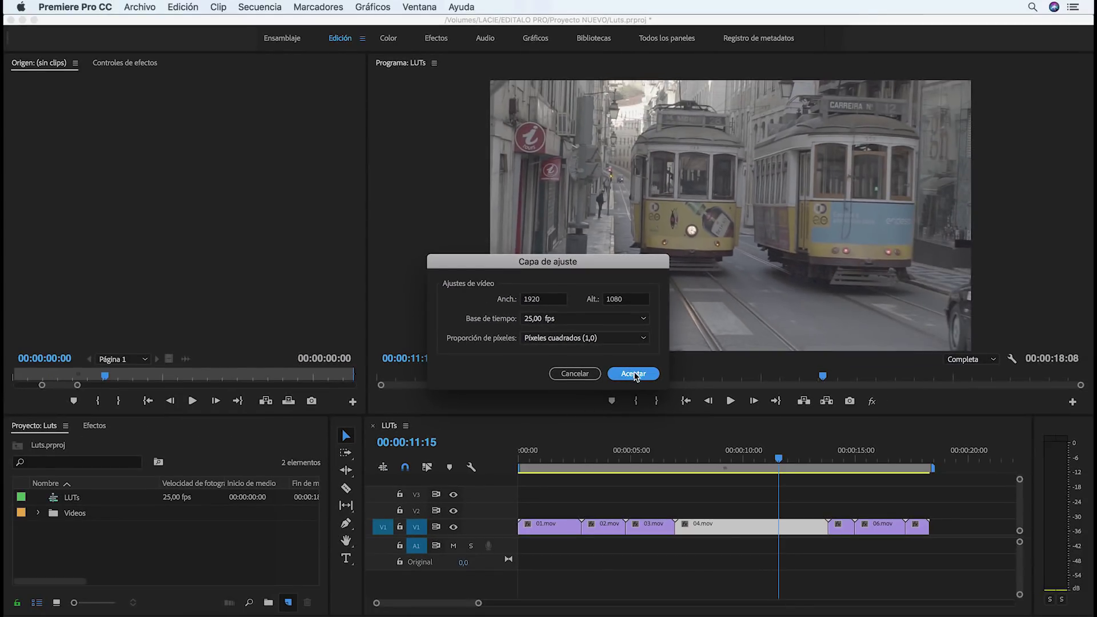
{"action": "left_click", "coordinate": [634, 374]}
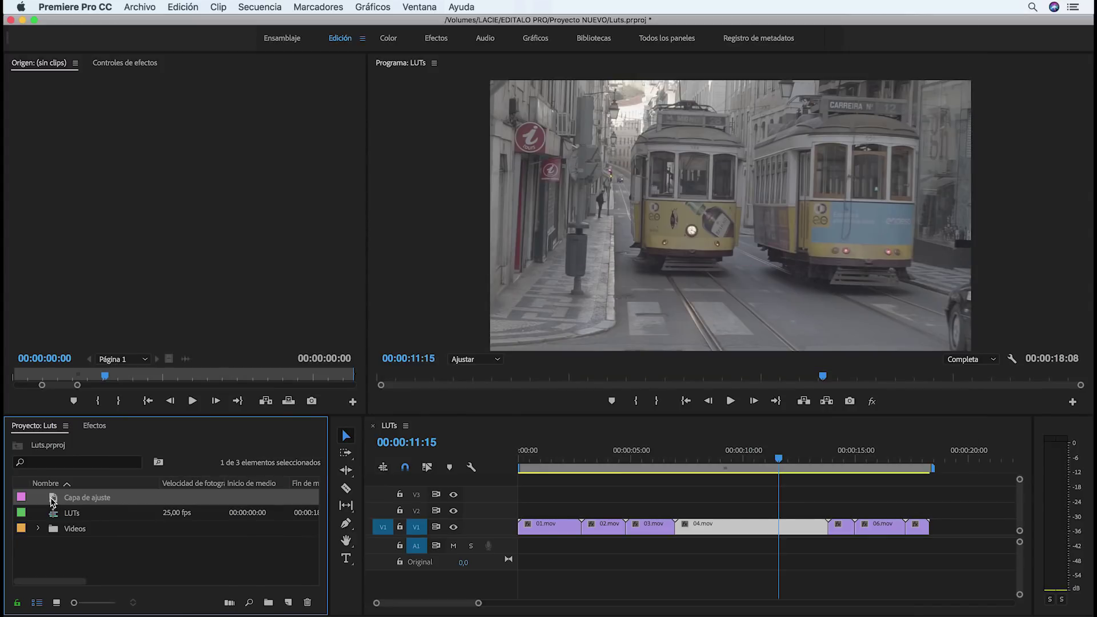
Step: Place Capa de ajuste on V2 above 04.mov and stretch it to the sequence end
{"action": "left_click_drag", "start_coordinate": [53, 497], "coordinate": [675, 515]}
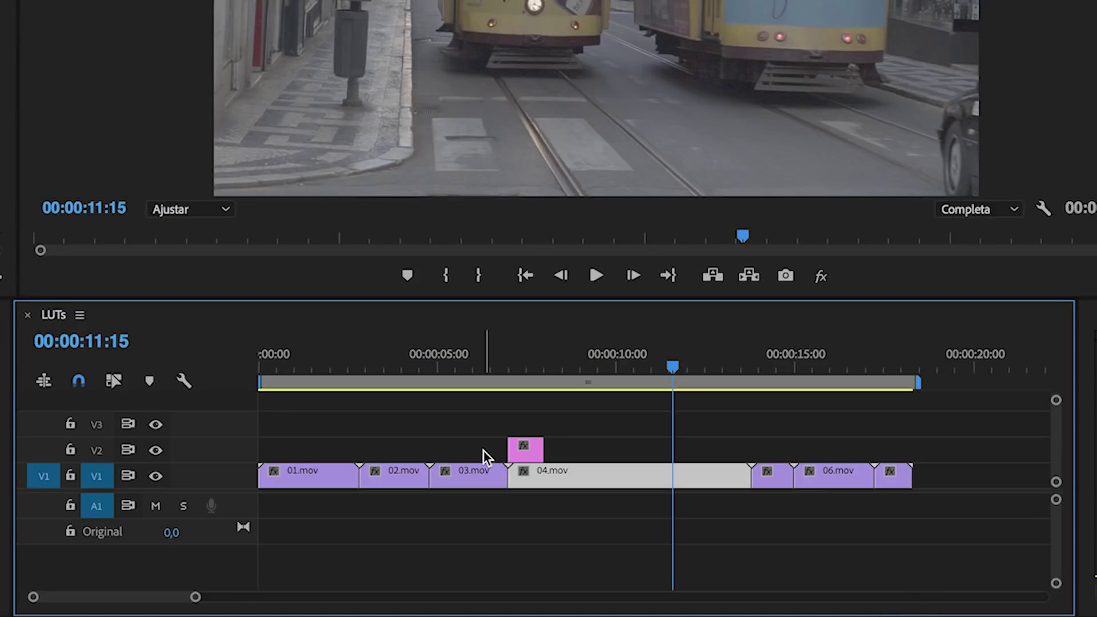
{"action": "left_click_drag", "start_coordinate": [543, 449], "coordinate": [915, 437]}
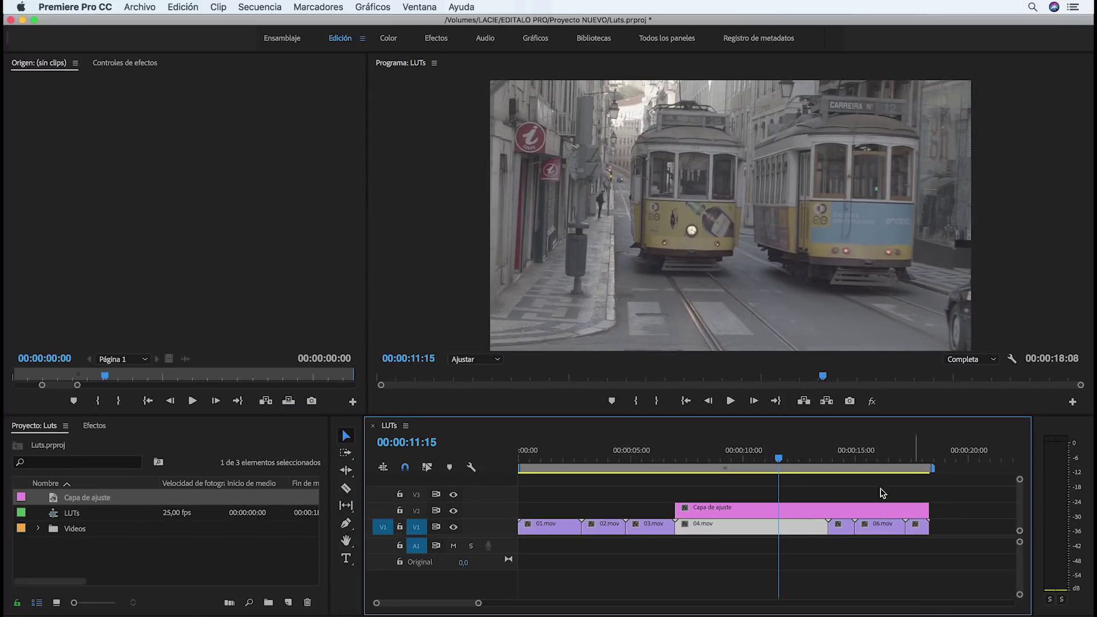
Step: Switch to the Color workspace and select the Capa de ajuste clip on V2
{"action": "left_click", "coordinate": [390, 40]}
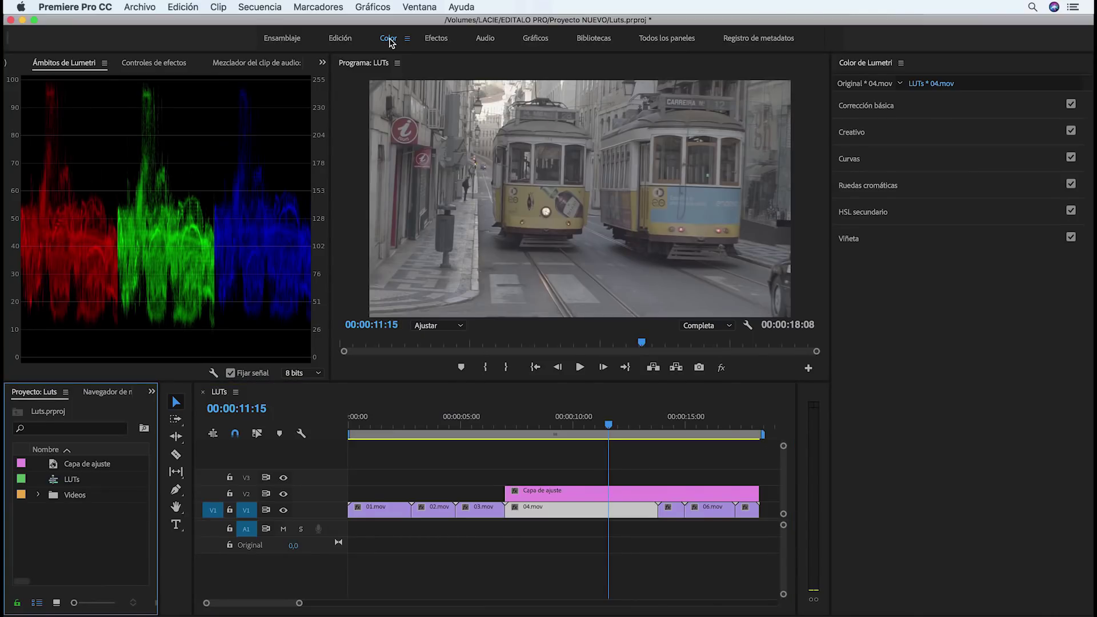
{"action": "left_click", "coordinate": [582, 496]}
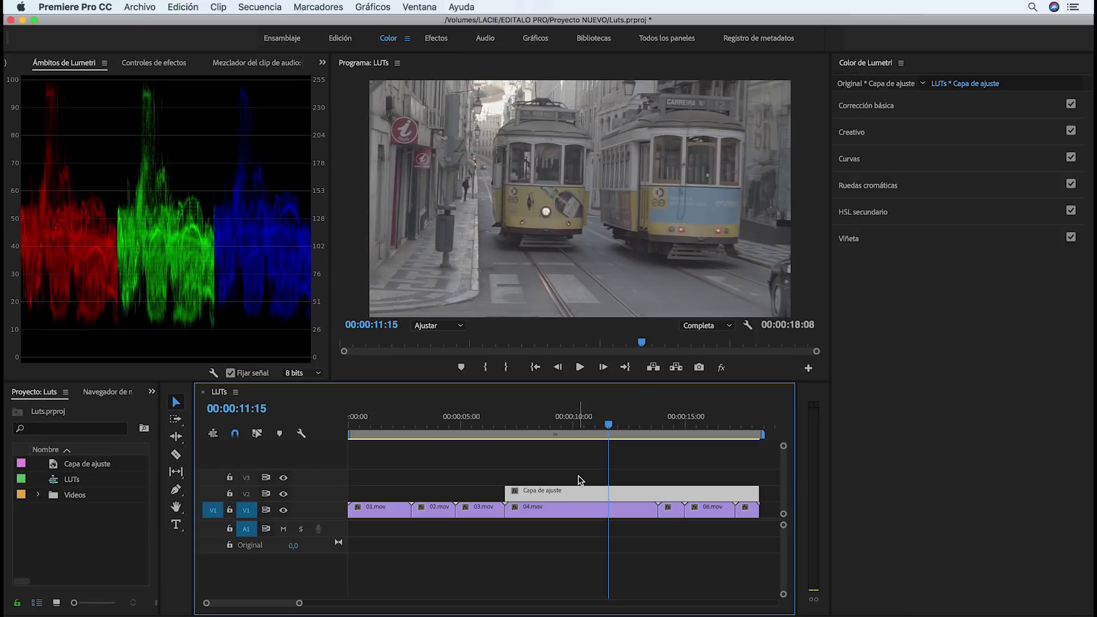
Step: In Corrección básica, set exposure 1.2, contrast 36.5, shadows −22.9, blacks −14.6 and saturation 196.9
{"action": "left_click", "coordinate": [902, 109]}
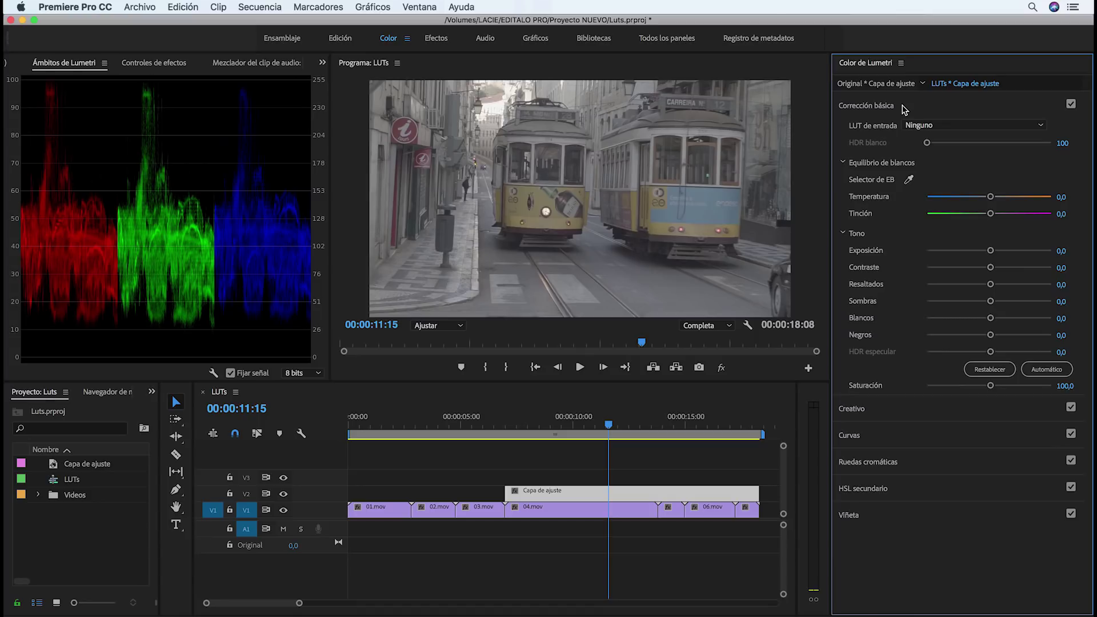
{"action": "mouse_move", "coordinate": [990, 251]}
{"action": "left_mouse_down"}
{"action": "mouse_move", "coordinate": [1004, 251]}
{"action": "mouse_move", "coordinate": [1014, 284]}
{"action": "mouse_move", "coordinate": [975, 301]}
{"action": "mouse_move", "coordinate": [991, 319]}
{"action": "mouse_move", "coordinate": [981, 337]}
{"action": "left_mouse_up"}
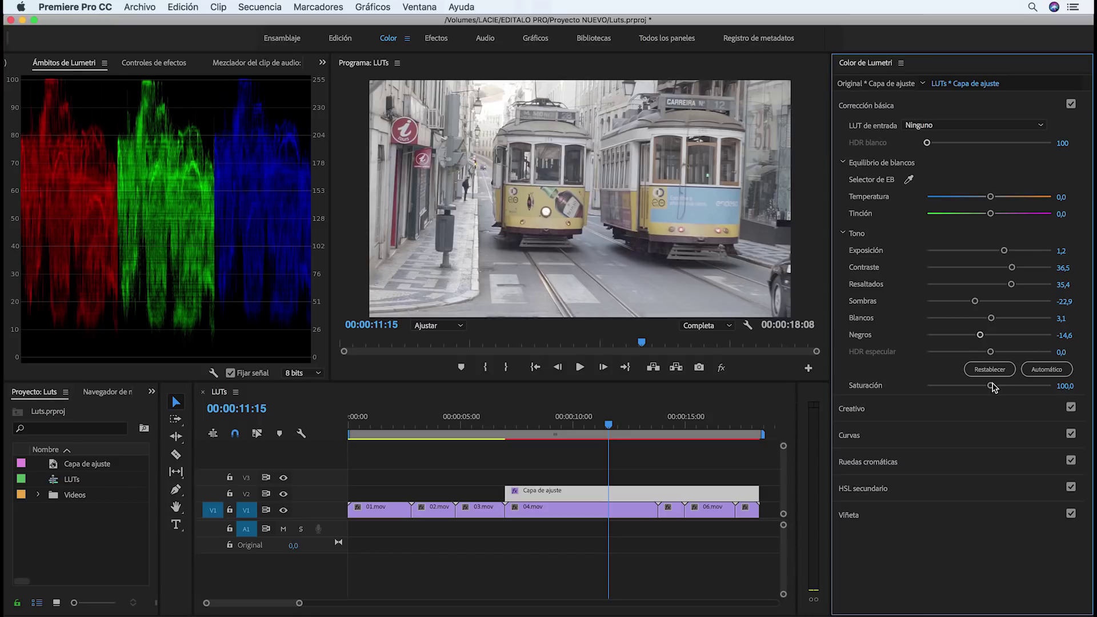
{"action": "left_click_drag", "start_coordinate": [990, 385], "coordinate": [1039, 393]}
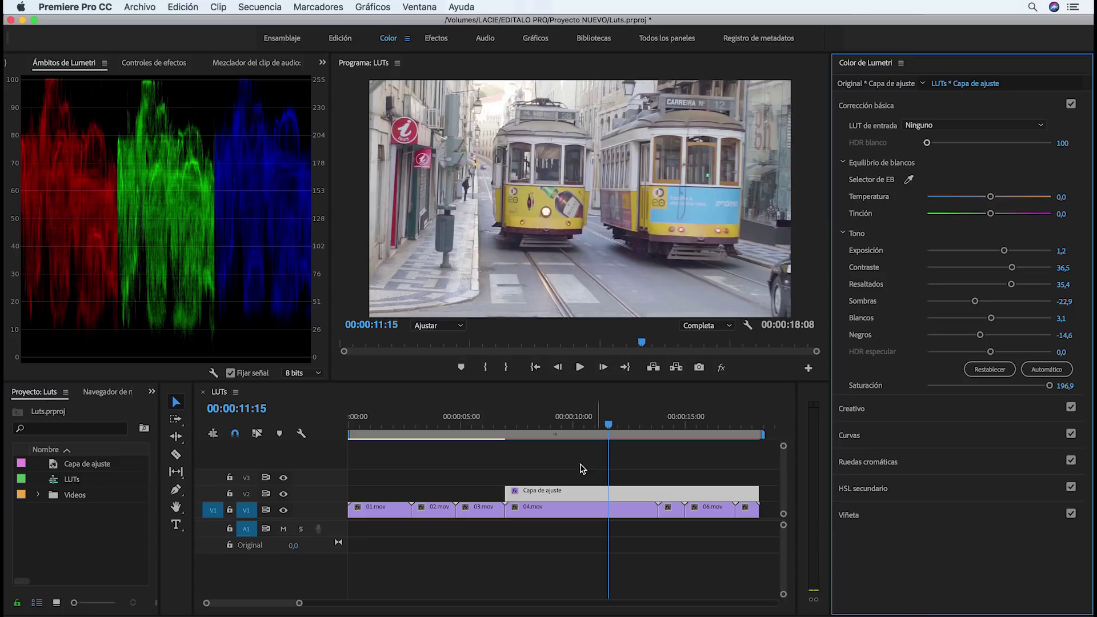
{"action": "left_click", "coordinate": [284, 494]}
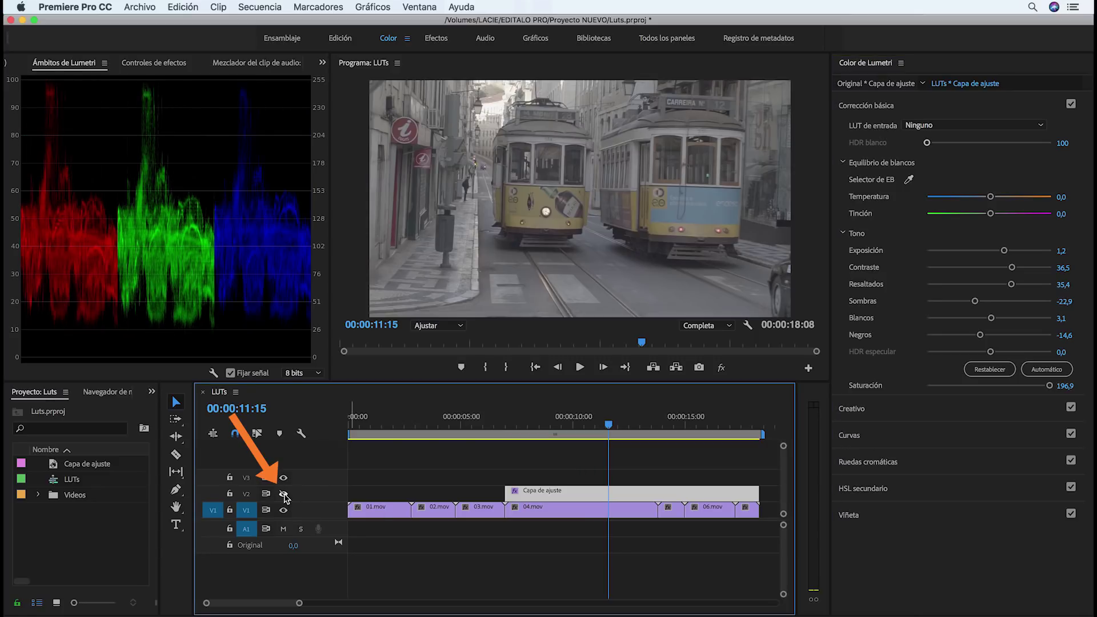
{"action": "left_click", "coordinate": [284, 495]}
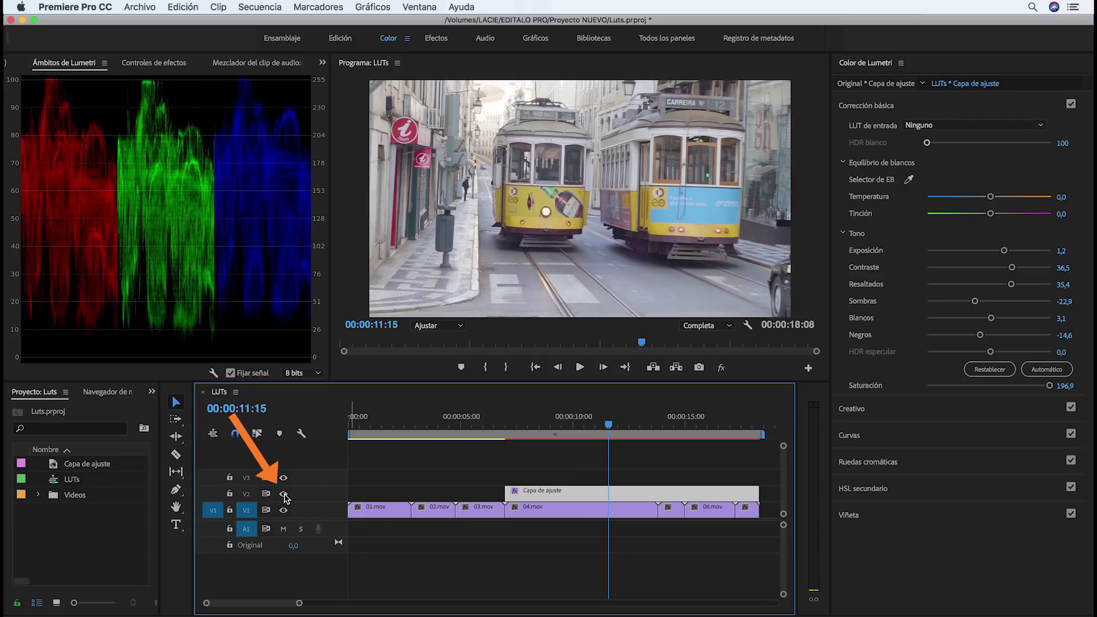
{"action": "left_click", "coordinate": [284, 495]}
{"action": "left_click", "coordinate": [284, 494]}
{"action": "left_click", "coordinate": [284, 495]}
{"action": "left_click", "coordinate": [284, 494]}
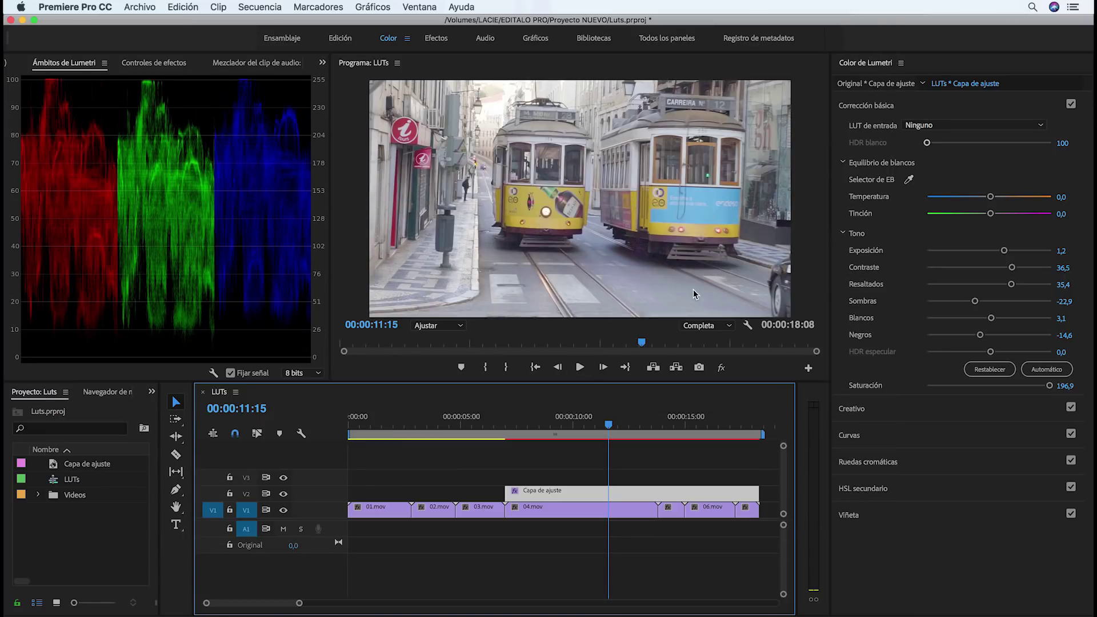
Step: Shape the blue curve with three points, lifting shadows and lowering highlights, then switch Curves off to compare
{"action": "left_click", "coordinate": [940, 104]}
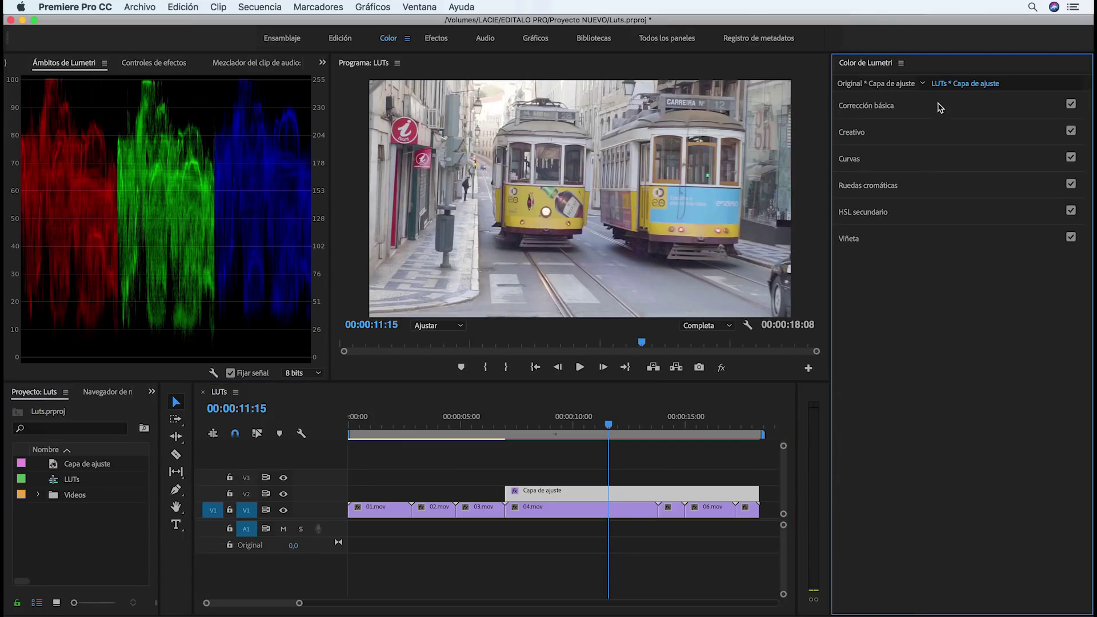
{"action": "left_click", "coordinate": [931, 161]}
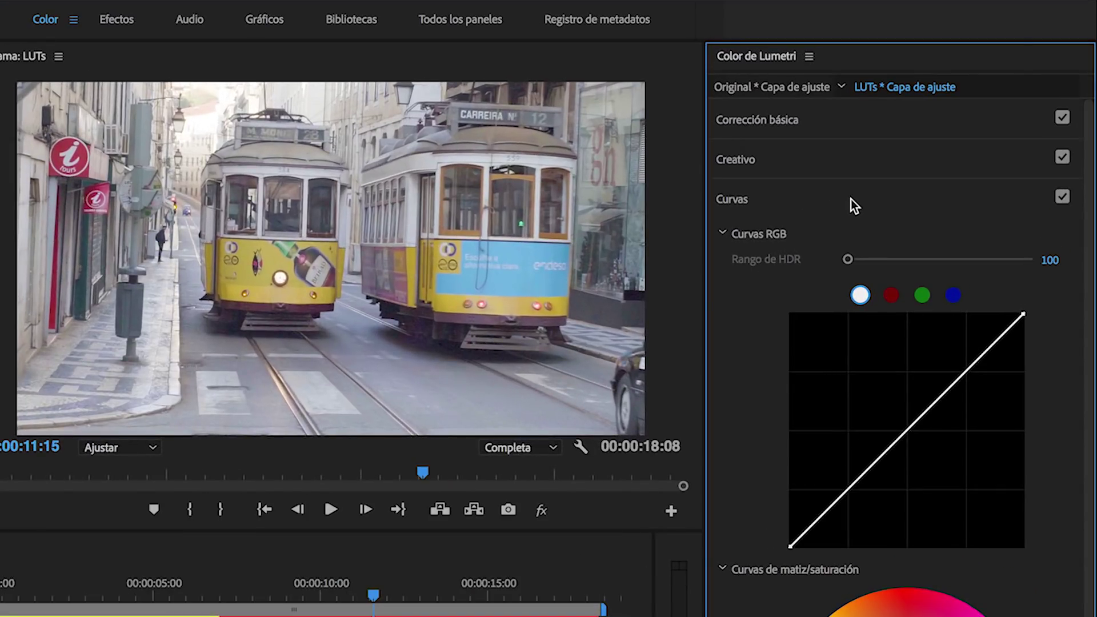
{"action": "left_click", "coordinate": [953, 295]}
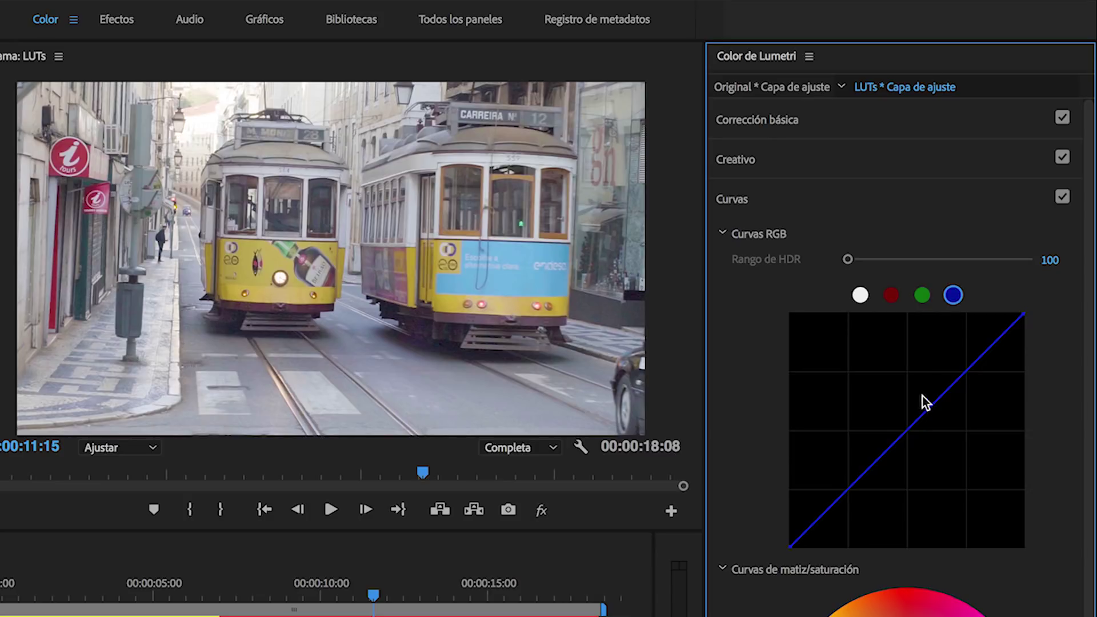
{"action": "left_click", "coordinate": [913, 423]}
{"action": "left_click", "coordinate": [853, 483]}
{"action": "left_click_drag", "start_coordinate": [853, 484], "coordinate": [835, 485]}
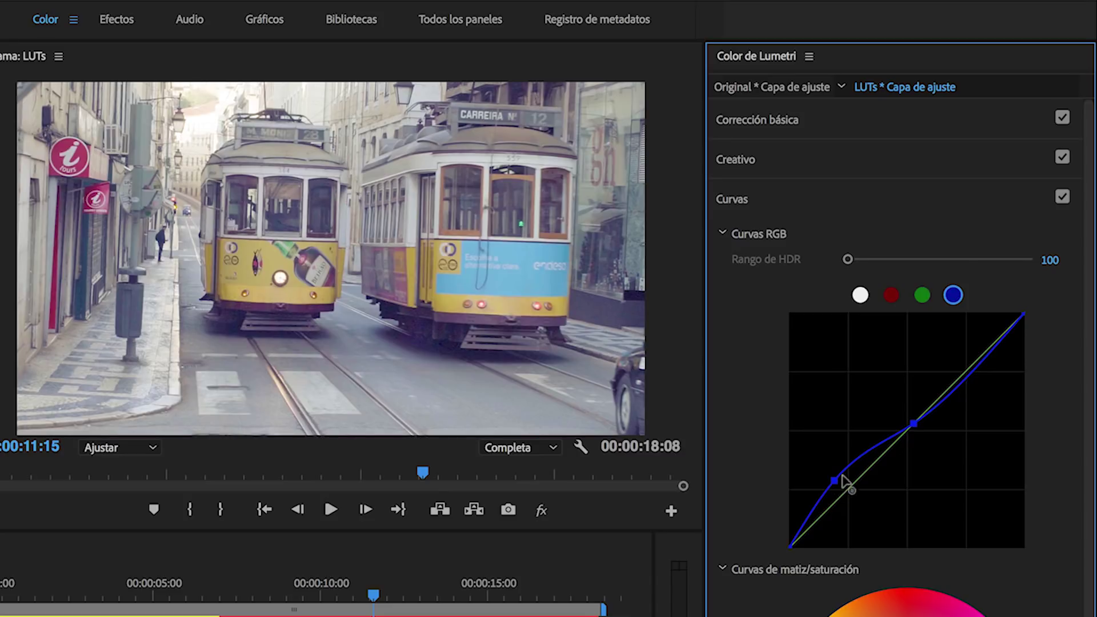
{"action": "left_click", "coordinate": [976, 368]}
{"action": "left_click_drag", "start_coordinate": [974, 368], "coordinate": [986, 370]}
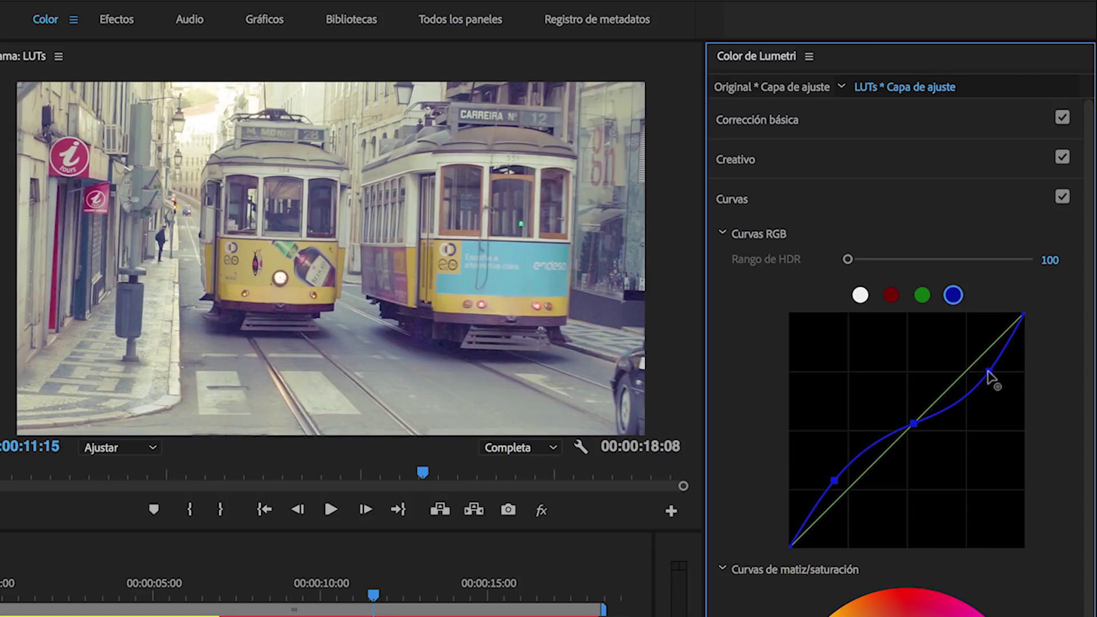
{"action": "left_click", "coordinate": [1064, 198]}
Step: Toggle Curves off and on to compare, leaving them enabled
{"action": "left_click", "coordinate": [1064, 196]}
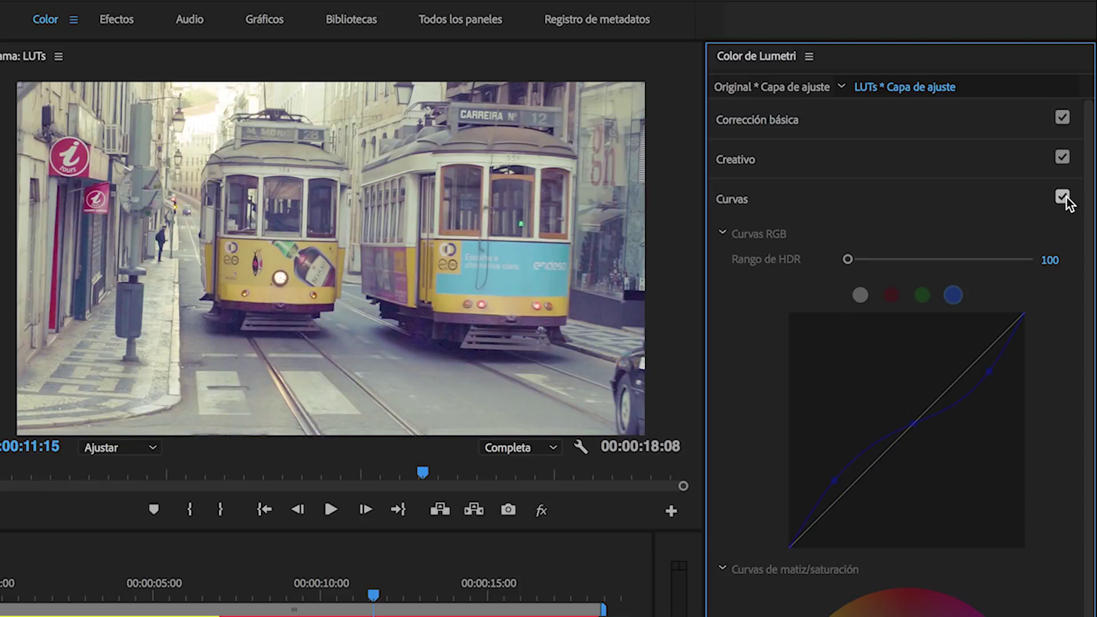
{"action": "left_click", "coordinate": [1064, 196]}
{"action": "left_click", "coordinate": [1064, 197]}
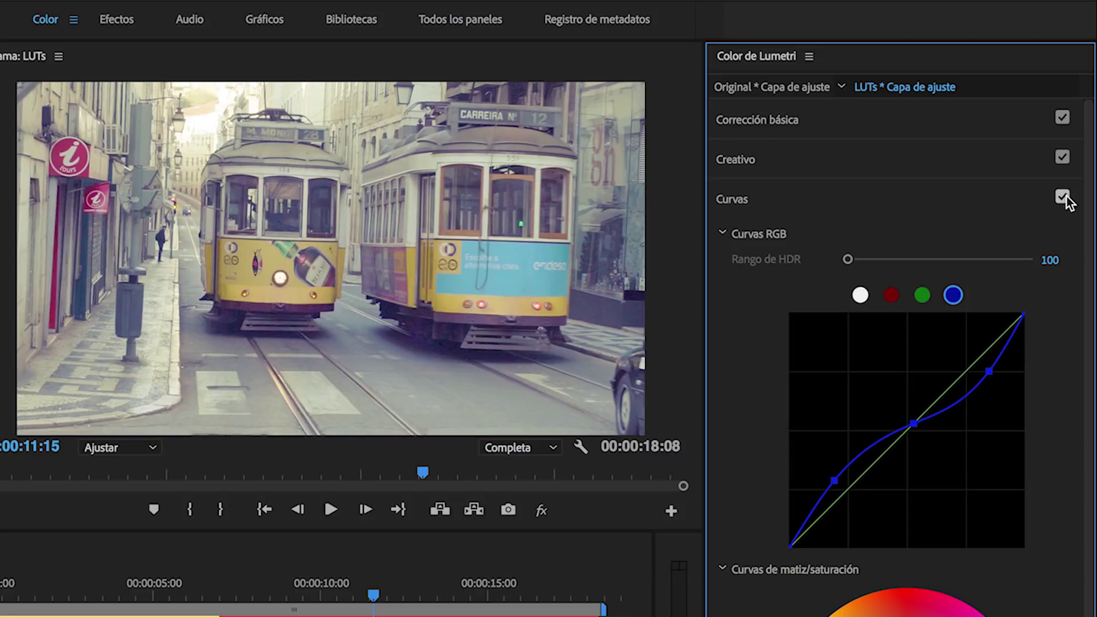
Step: Lift the red curve slightly above the diagonal in the lower midtones
{"action": "left_click", "coordinate": [891, 294]}
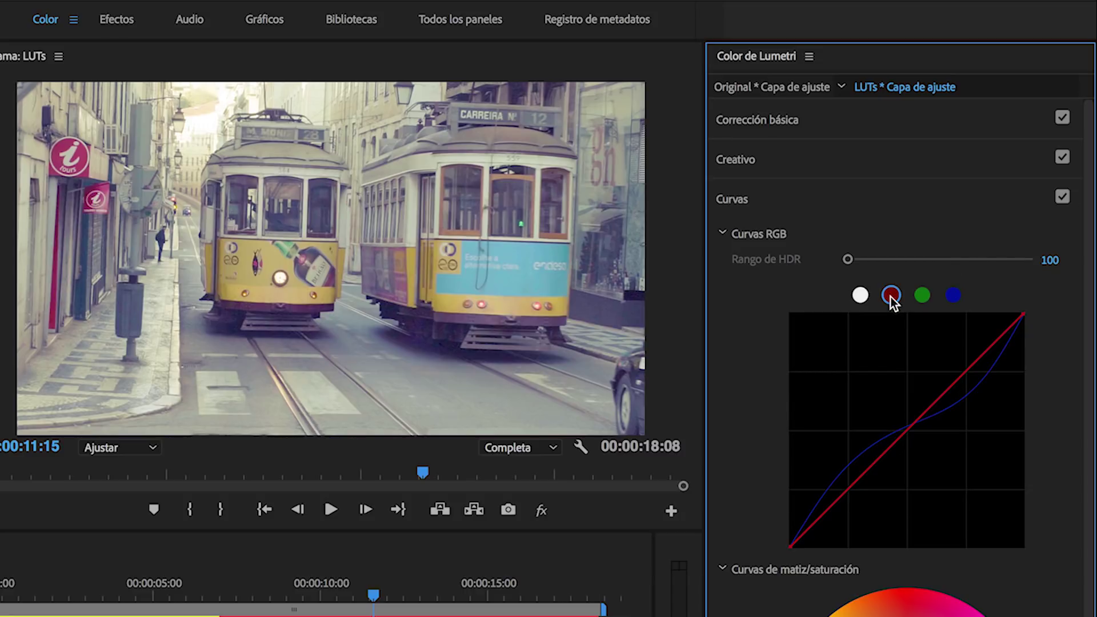
{"action": "left_click", "coordinate": [901, 429]}
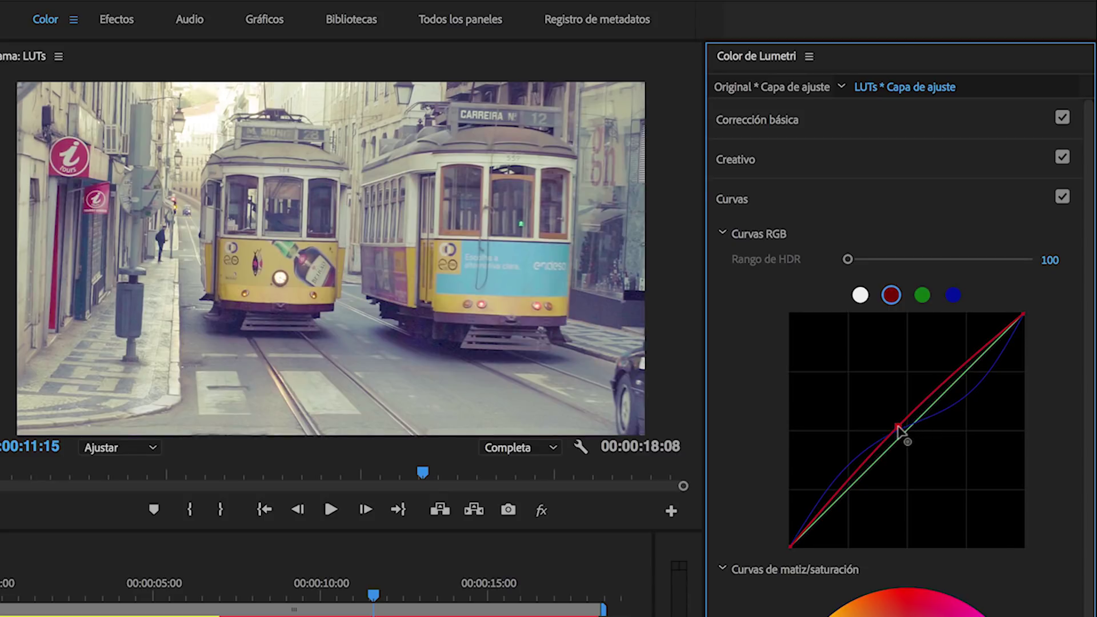
{"action": "mouse_move", "coordinate": [899, 428]}
{"action": "left_mouse_down"}
{"action": "mouse_move", "coordinate": [895, 419]}
{"action": "mouse_move", "coordinate": [900, 431]}
{"action": "left_mouse_up"}
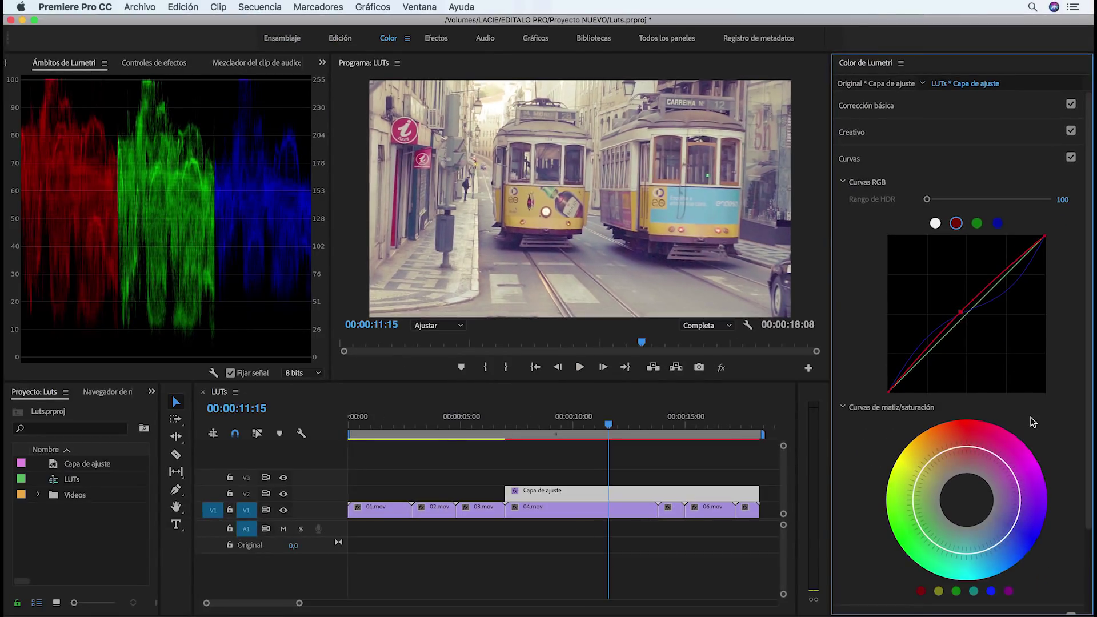
Step: Add red and yellow points on the hue-saturation curve and desaturate the yellow tones
{"action": "scroll", "coordinate": [1033, 422], "scroll_direction": "down", "scroll_amount": 4}
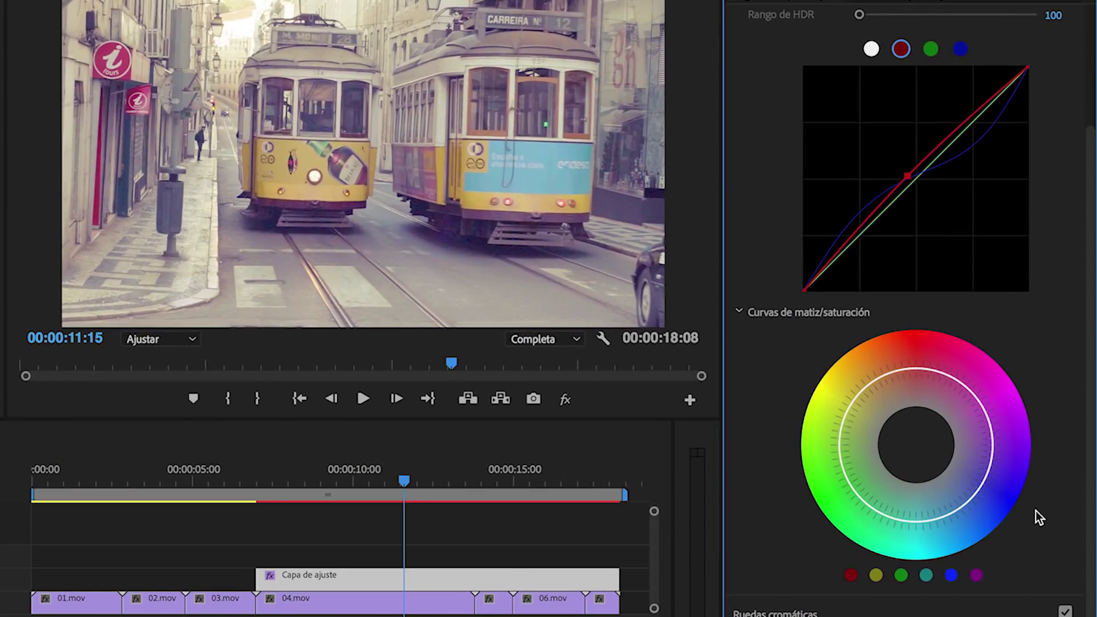
{"action": "left_click", "coordinate": [854, 577]}
{"action": "left_click", "coordinate": [875, 576]}
{"action": "mouse_move", "coordinate": [850, 407]}
{"action": "left_mouse_down"}
{"action": "mouse_move", "coordinate": [857, 417]}
{"action": "mouse_move", "coordinate": [873, 392]}
{"action": "mouse_move", "coordinate": [920, 376]}
{"action": "left_mouse_up"}
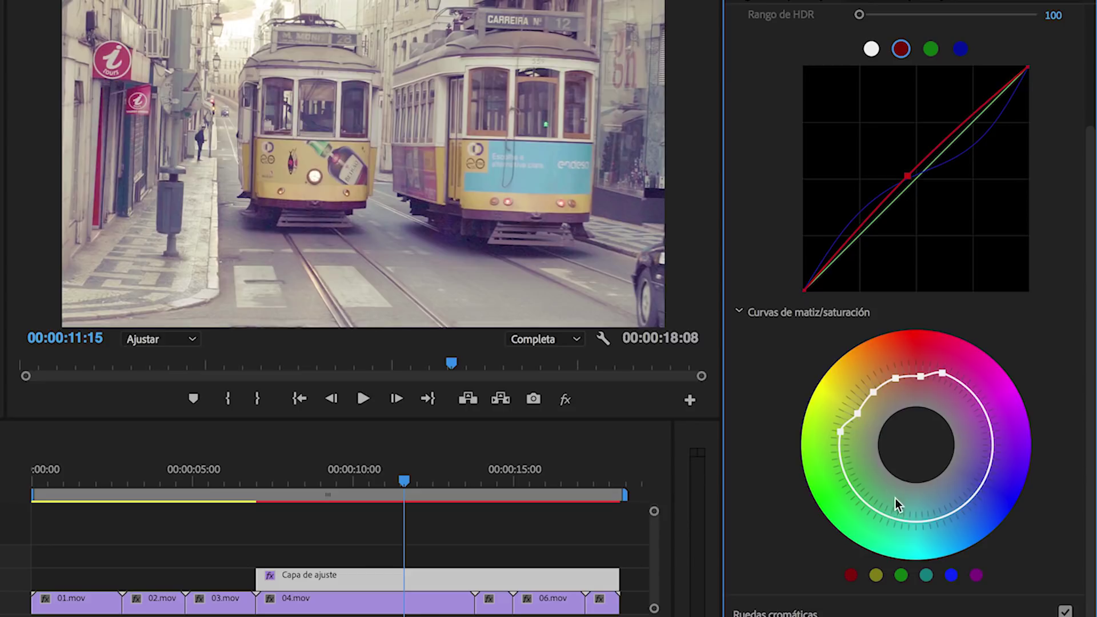
Step: Add cyan and blue points on the hue-saturation curve and push their saturation outward
{"action": "left_click", "coordinate": [926, 575]}
{"action": "left_click", "coordinate": [950, 574]}
{"action": "mouse_move", "coordinate": [942, 517]}
{"action": "left_mouse_down"}
{"action": "mouse_move", "coordinate": [952, 523]}
{"action": "mouse_move", "coordinate": [994, 485]}
{"action": "left_mouse_up"}
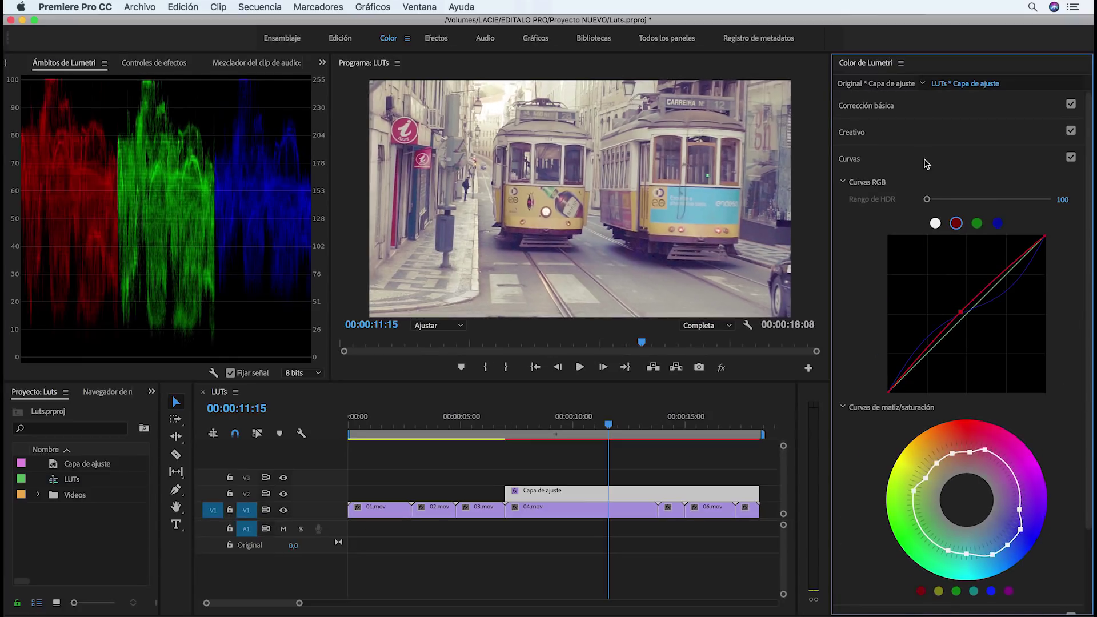
Step: In Creativo, set saturation 87,5, vibrance 9,4 and faded film 12,5
{"action": "left_click", "coordinate": [925, 161]}
{"action": "left_click", "coordinate": [910, 132]}
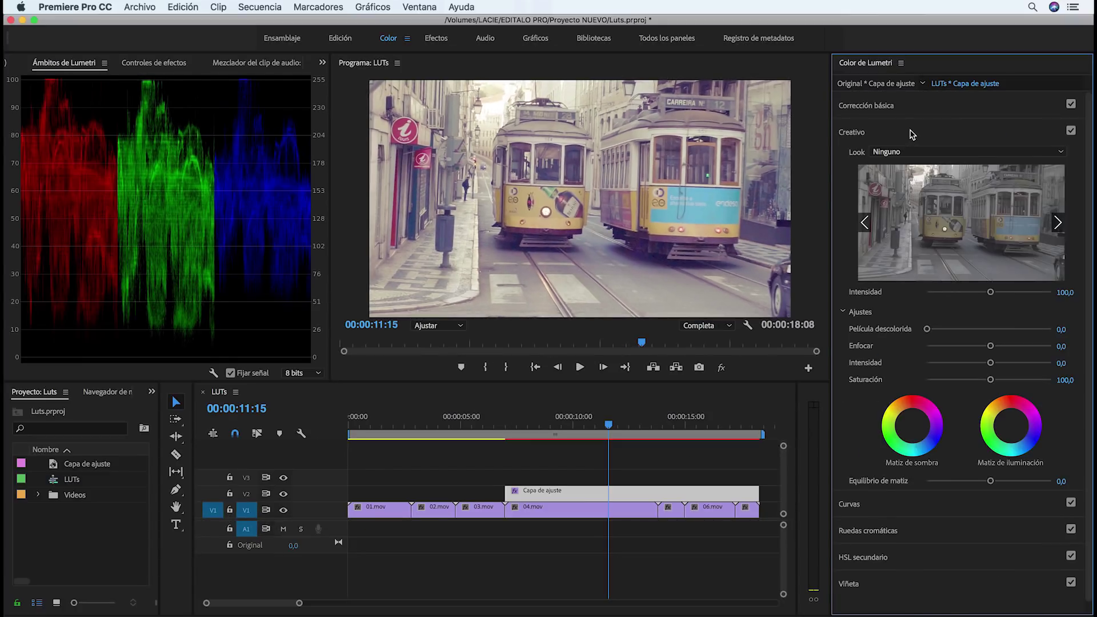
{"action": "left_click_drag", "start_coordinate": [990, 379], "coordinate": [982, 379]}
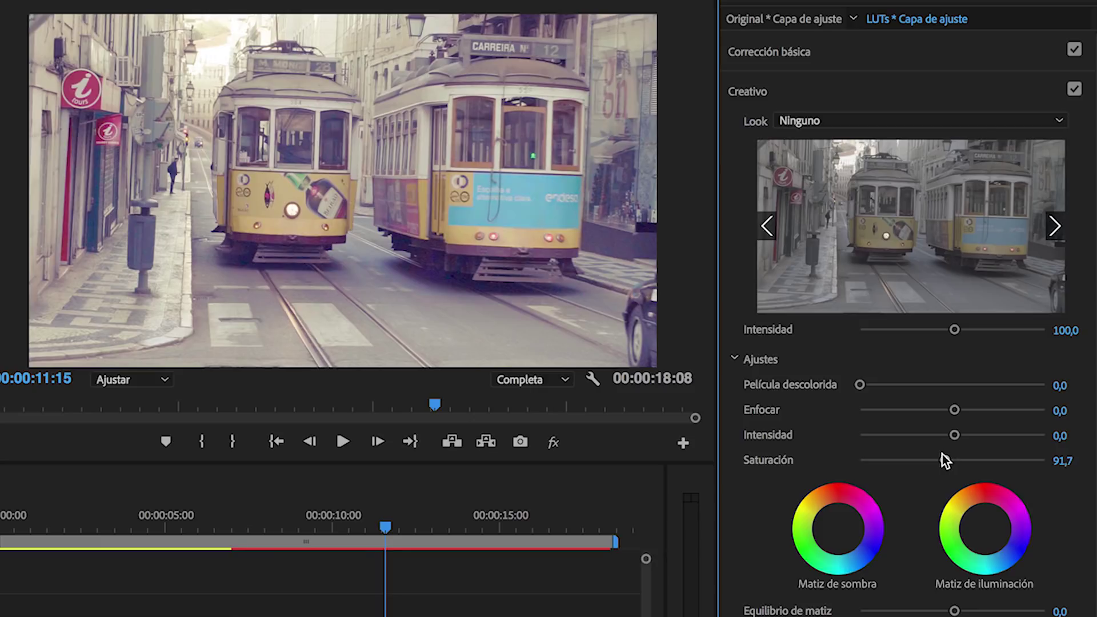
{"action": "left_click_drag", "start_coordinate": [941, 454], "coordinate": [959, 436]}
{"action": "left_click_drag", "start_coordinate": [861, 386], "coordinate": [880, 383]}
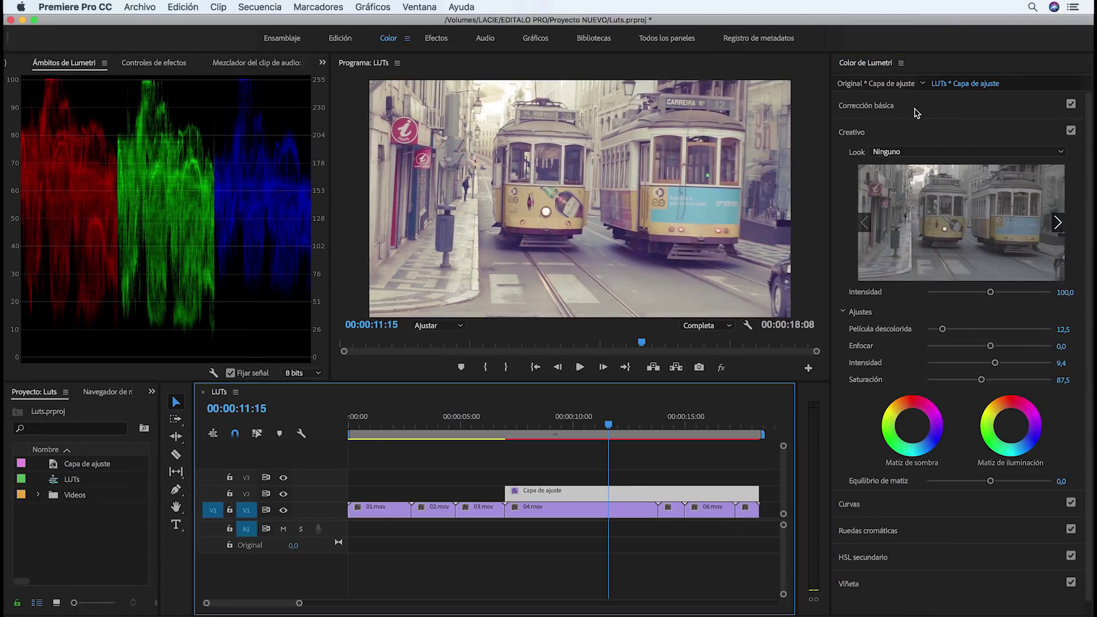
Step: Set Corrección básica blacks to −37,5, then expand the Viñeta settings
{"action": "left_click", "coordinate": [866, 105]}
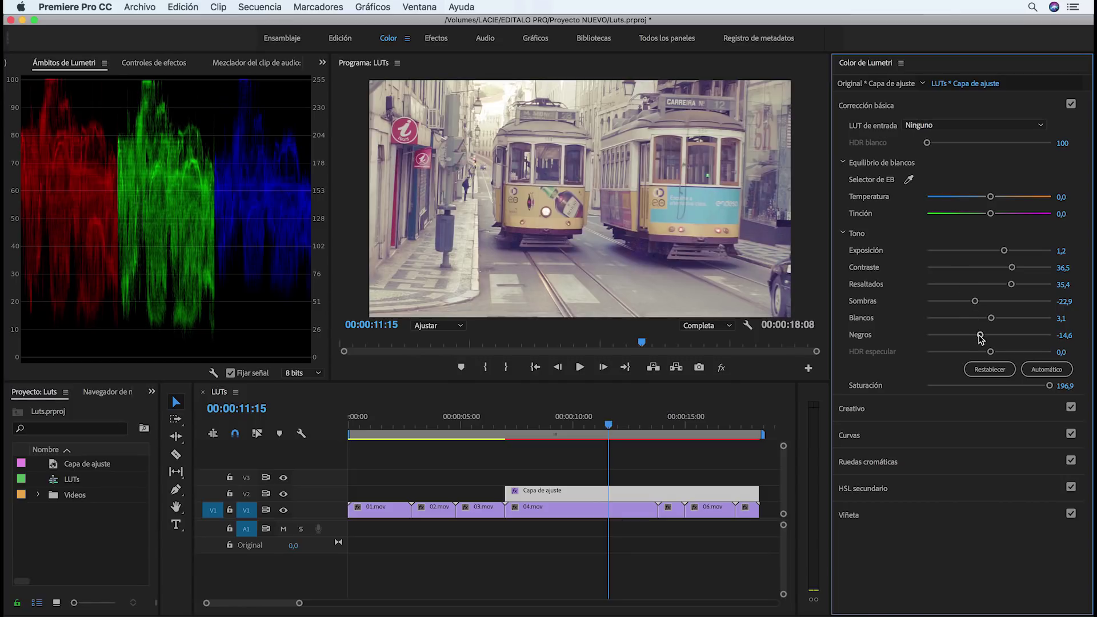
{"action": "left_click_drag", "start_coordinate": [981, 337], "coordinate": [966, 333]}
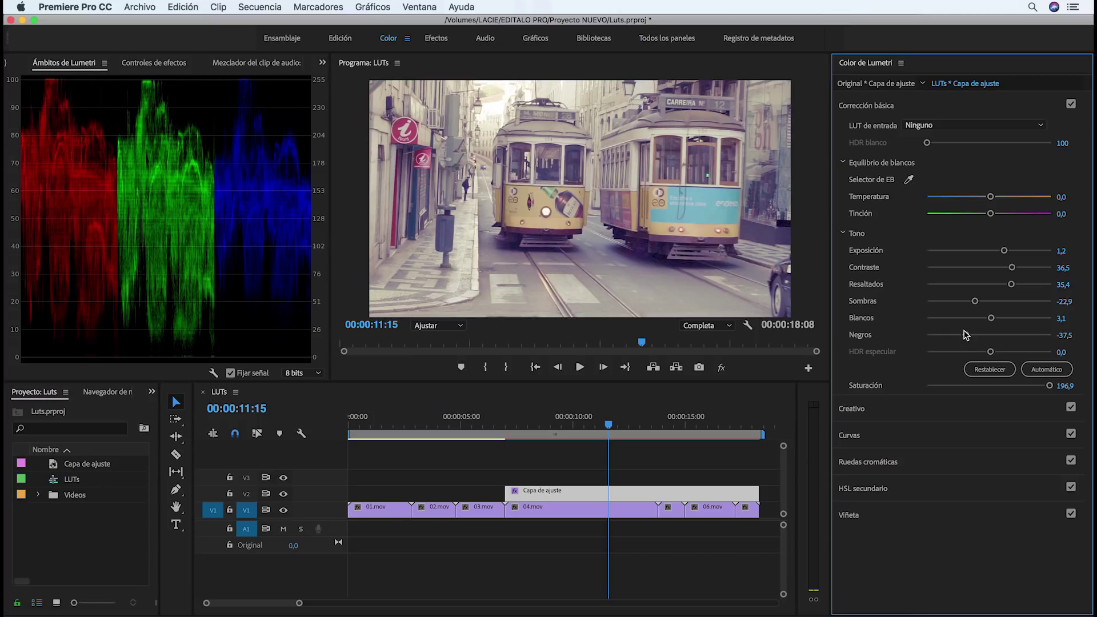
{"action": "left_click", "coordinate": [953, 109]}
{"action": "left_click", "coordinate": [933, 241]}
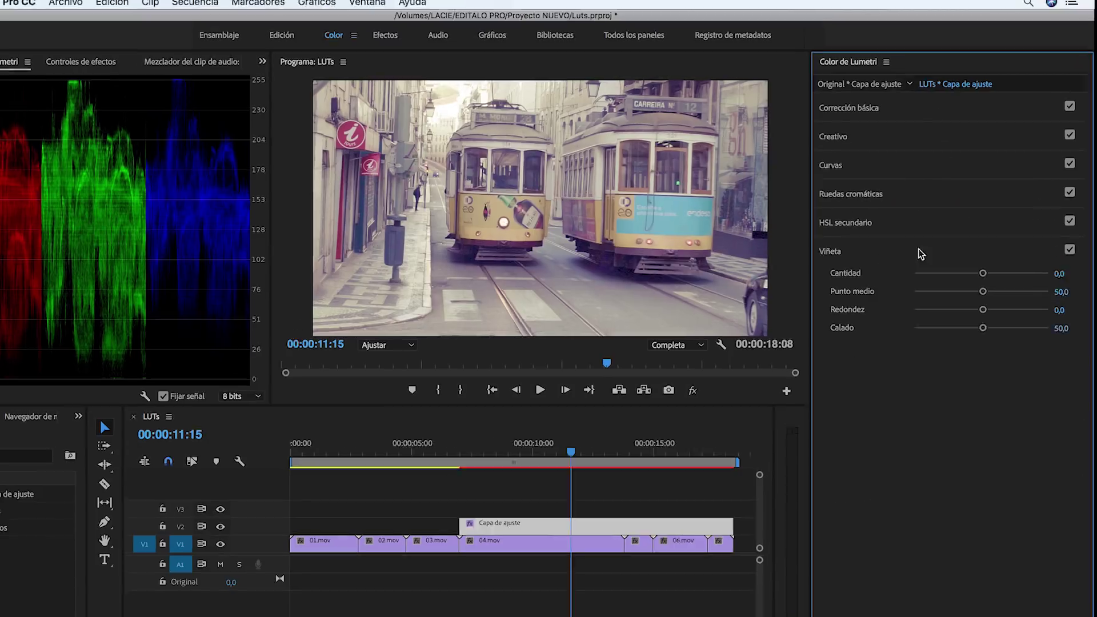
Step: Set the Viñeta amount -1,9, midpoint 76, roundness -78,1 and feather 100
{"action": "left_click_drag", "start_coordinate": [990, 309], "coordinate": [991, 312]}
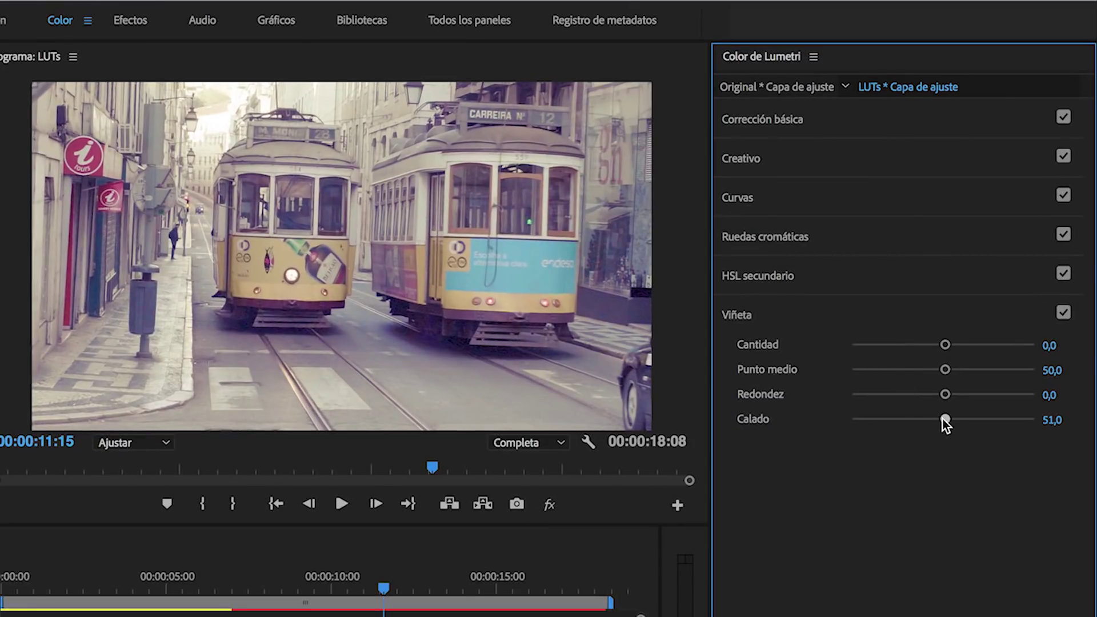
{"action": "left_click_drag", "start_coordinate": [944, 419], "coordinate": [837, 420]}
{"action": "left_click_drag", "start_coordinate": [945, 345], "coordinate": [885, 344]}
{"action": "mouse_move", "coordinate": [945, 369]}
{"action": "left_mouse_down"}
{"action": "mouse_move", "coordinate": [990, 370]}
{"action": "mouse_move", "coordinate": [869, 394]}
{"action": "mouse_move", "coordinate": [971, 419]}
{"action": "mouse_move", "coordinate": [1067, 419]}
{"action": "left_mouse_up"}
Step: Toggle the vignette off and on to compare, then check a later part of the sequence
{"action": "left_click", "coordinate": [1065, 313]}
{"action": "left_click", "coordinate": [1065, 314]}
{"action": "left_click", "coordinate": [1064, 313]}
{"action": "left_click", "coordinate": [1064, 313]}
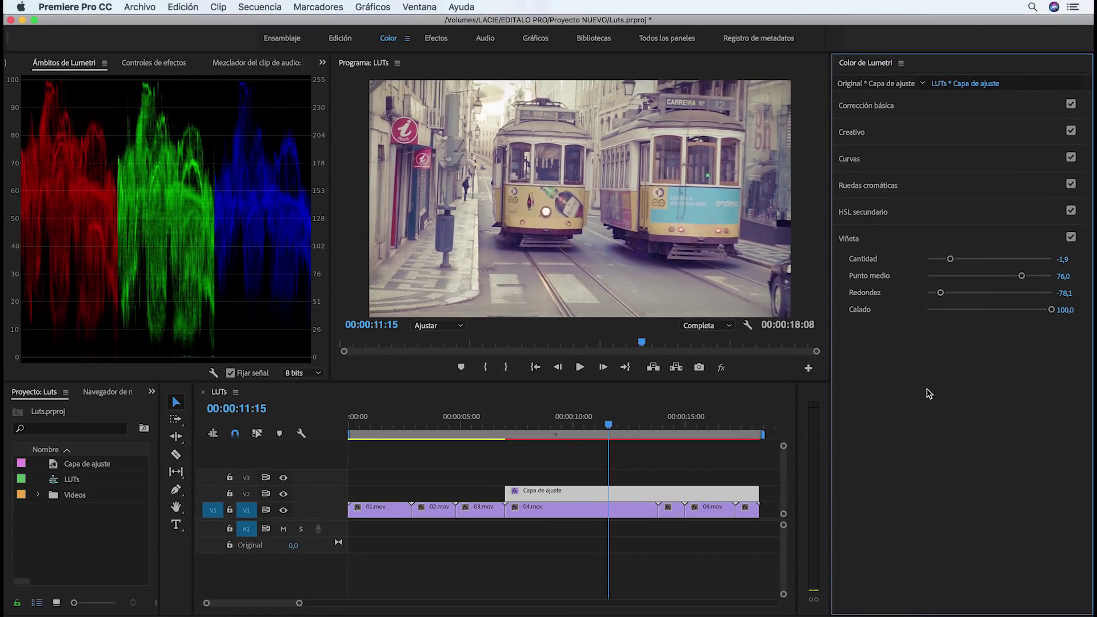
{"action": "left_click_drag", "start_coordinate": [662, 425], "coordinate": [746, 432]}
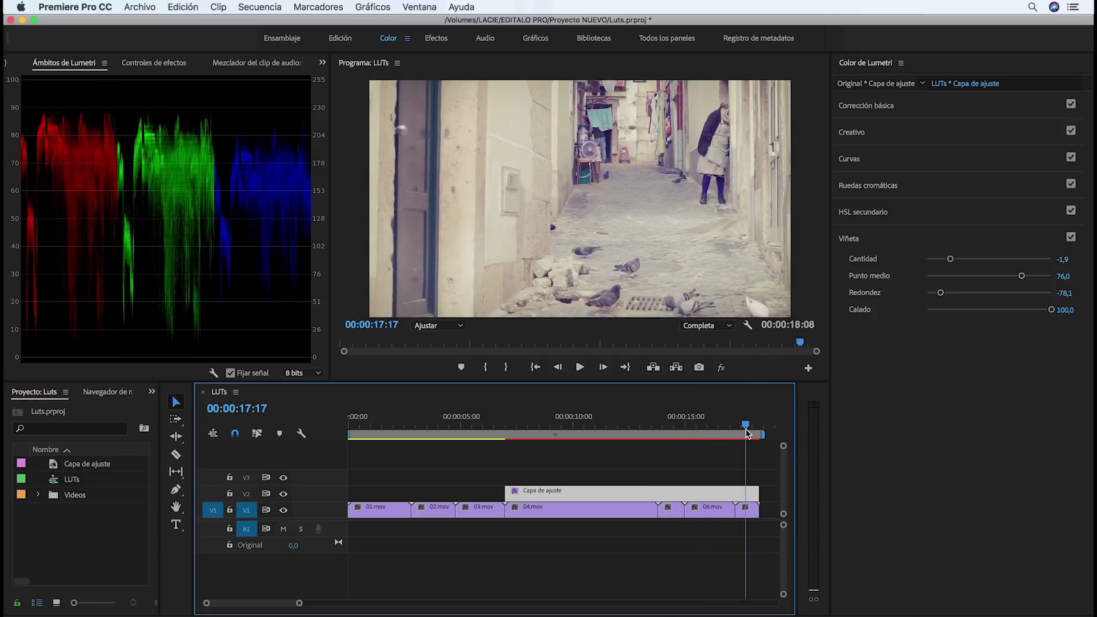
Step: Extend the Capa de ajuste layer back to 00:00:00 and bring up the Lumetri Color options menu
{"action": "left_click_drag", "start_coordinate": [747, 433], "coordinate": [384, 430]}
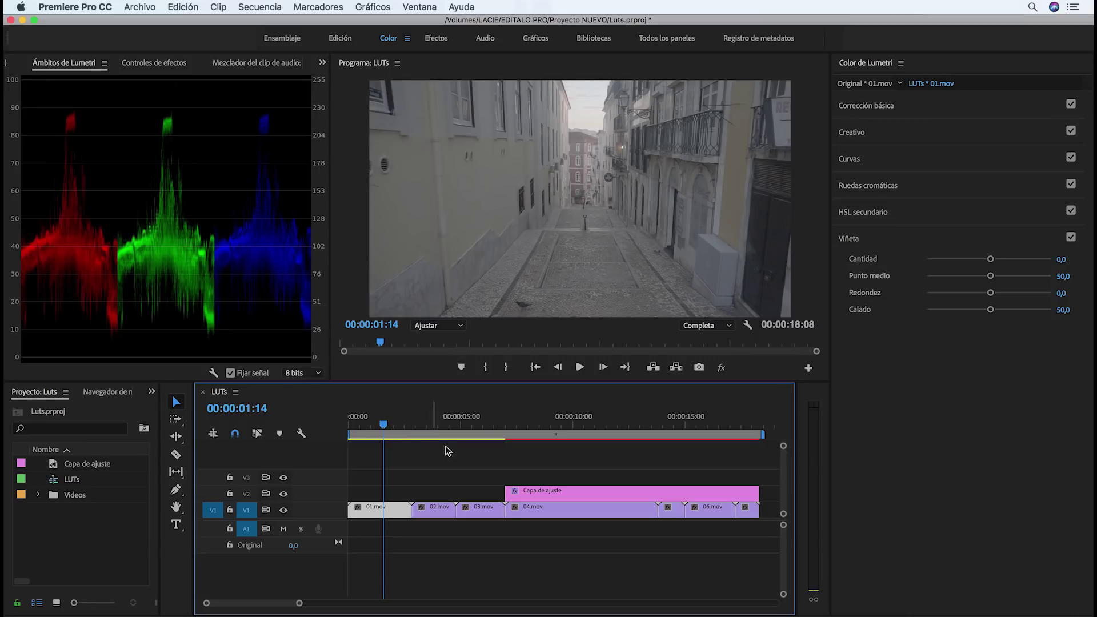
{"action": "left_click_drag", "start_coordinate": [505, 490], "coordinate": [333, 481]}
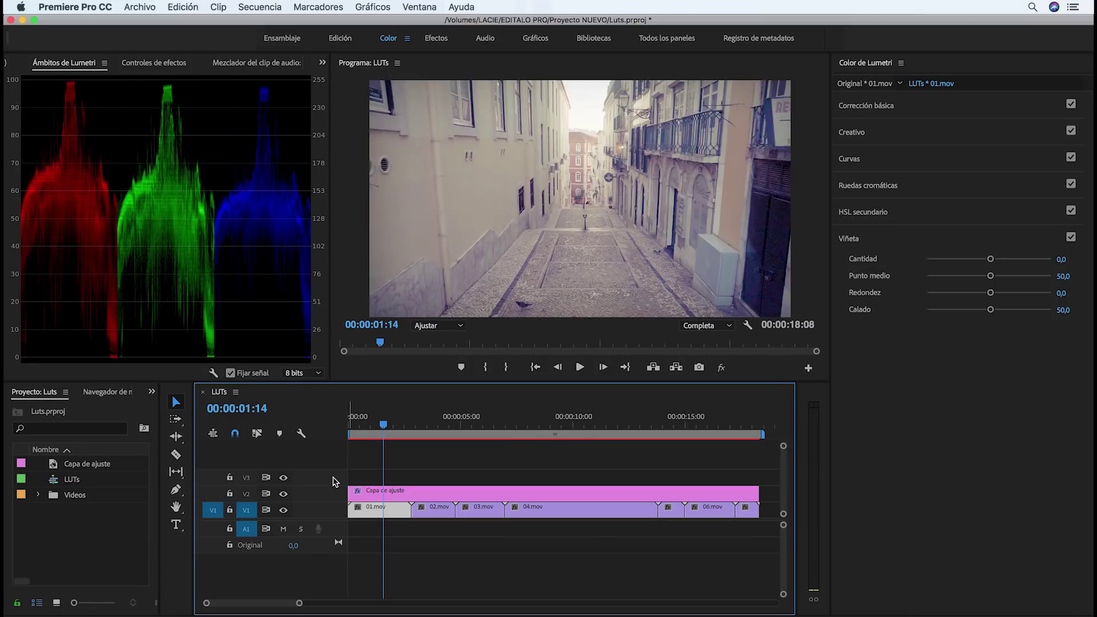
{"action": "left_click_drag", "start_coordinate": [383, 425], "coordinate": [541, 435]}
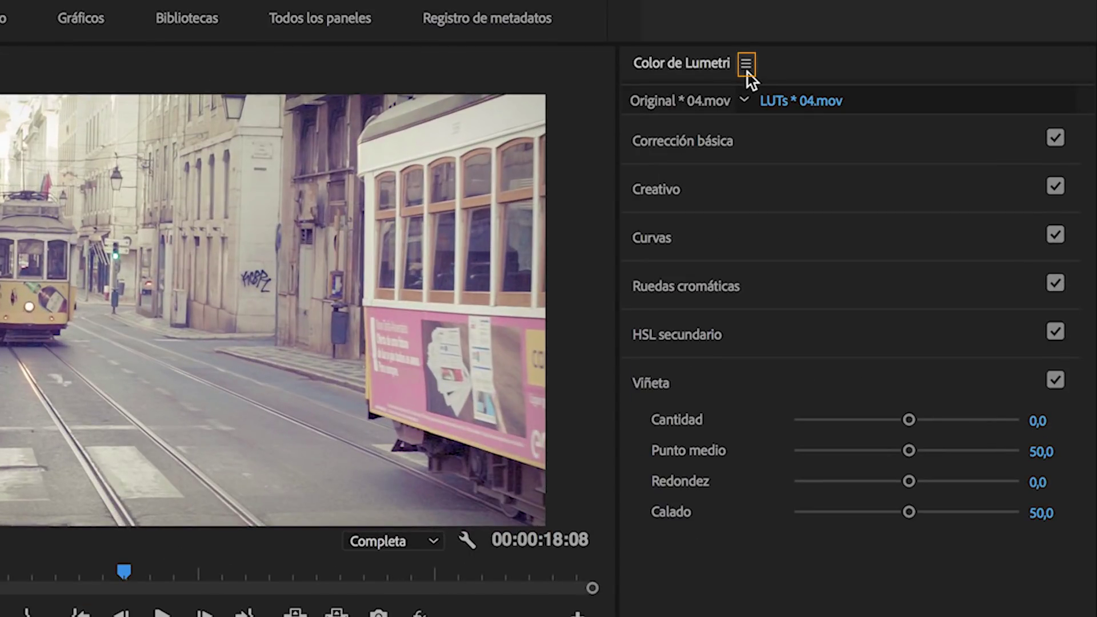
{"action": "left_click", "coordinate": [746, 64]}
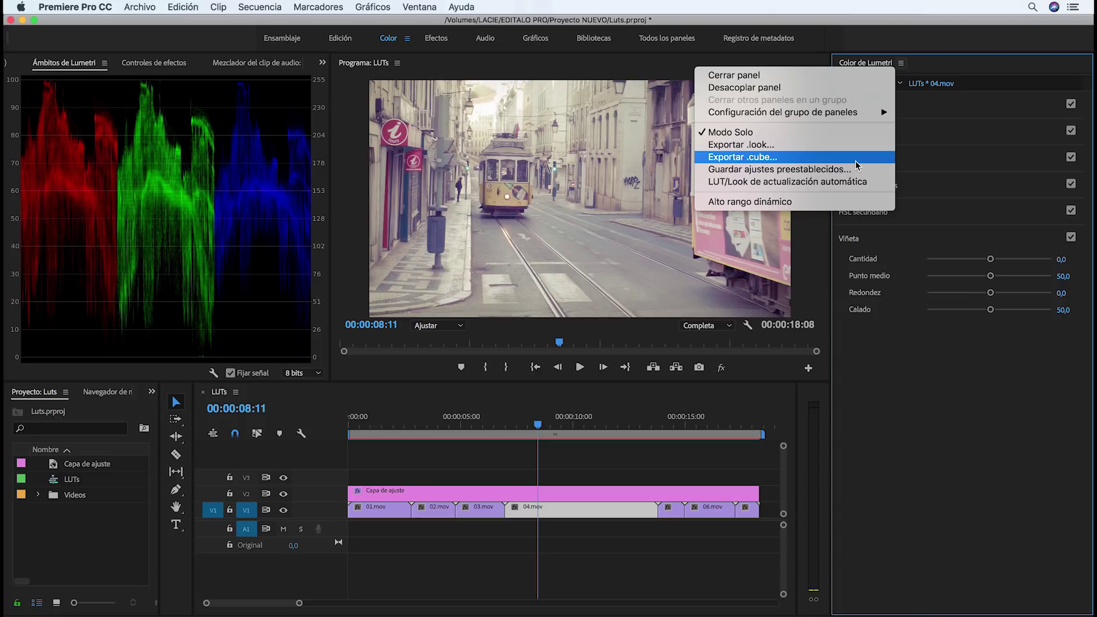
Step: Export the grade as 'LUT Triadico' .cube into the LUTs folder
{"action": "left_click", "coordinate": [808, 158]}
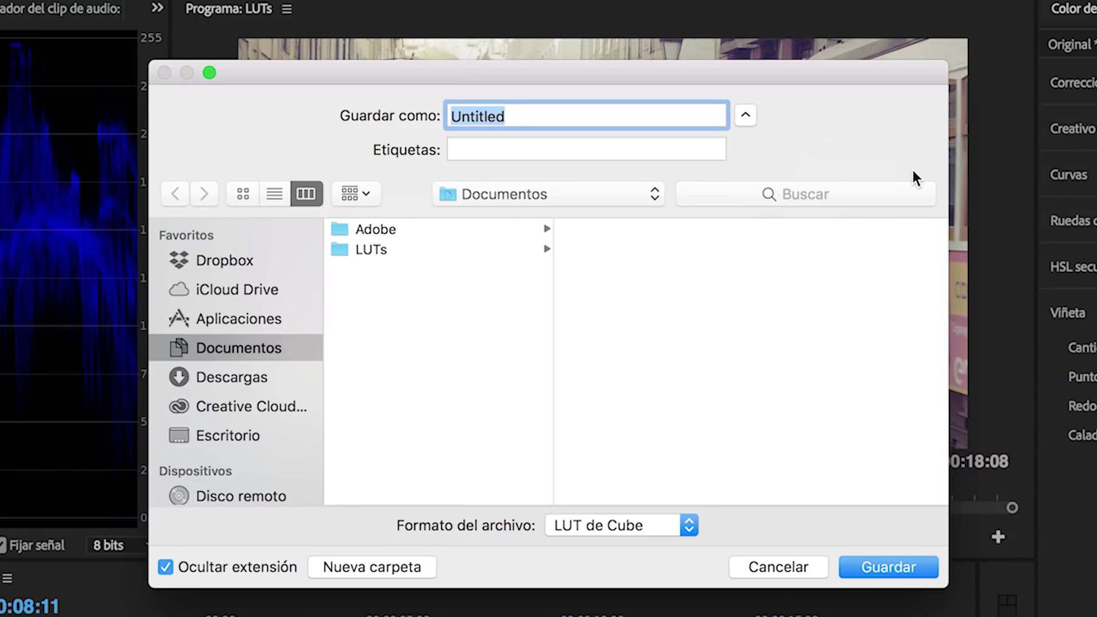
{"action": "left_click", "coordinate": [376, 249]}
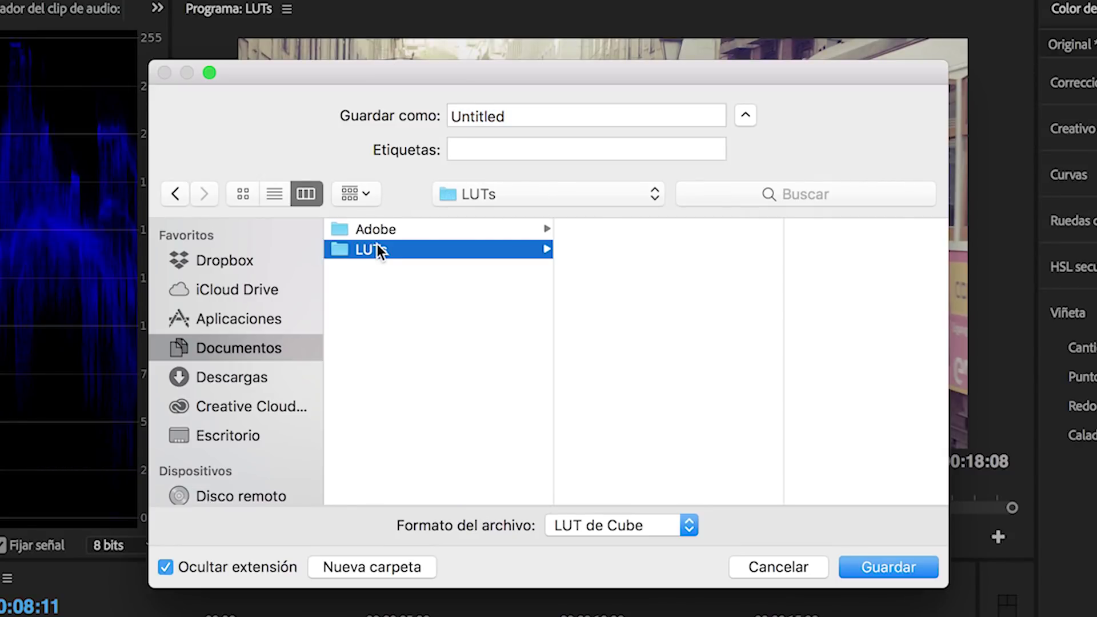
{"action": "left_click_drag", "start_coordinate": [517, 118], "coordinate": [449, 117]}
{"action": "key", "text": "BackSpace"}
{"action": "type", "text": "LUT Triadico"}
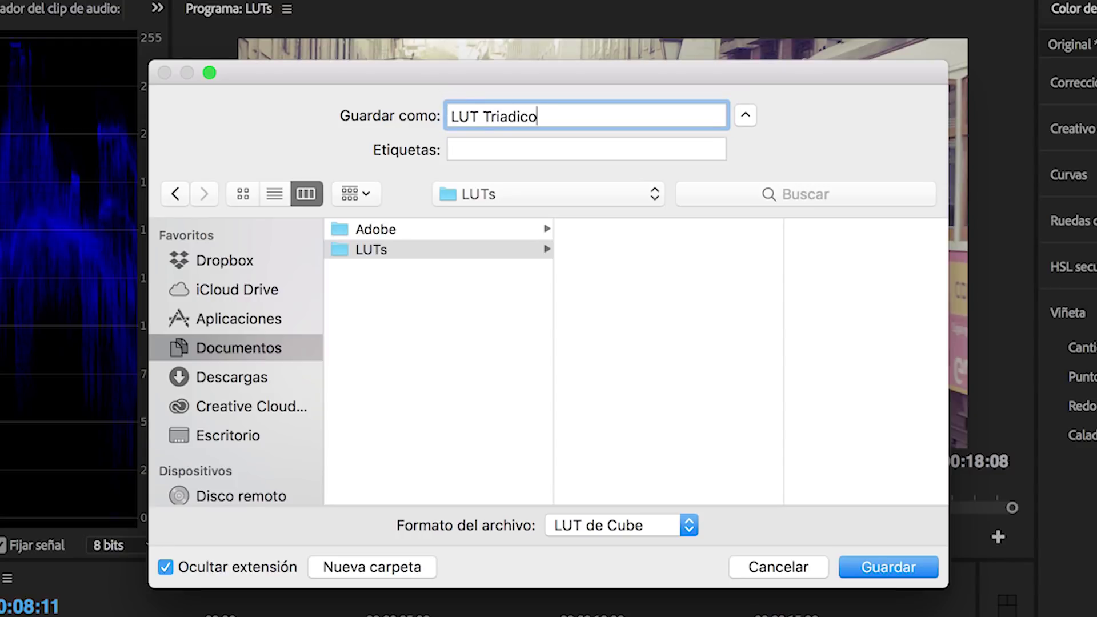
{"action": "left_click", "coordinate": [744, 386]}
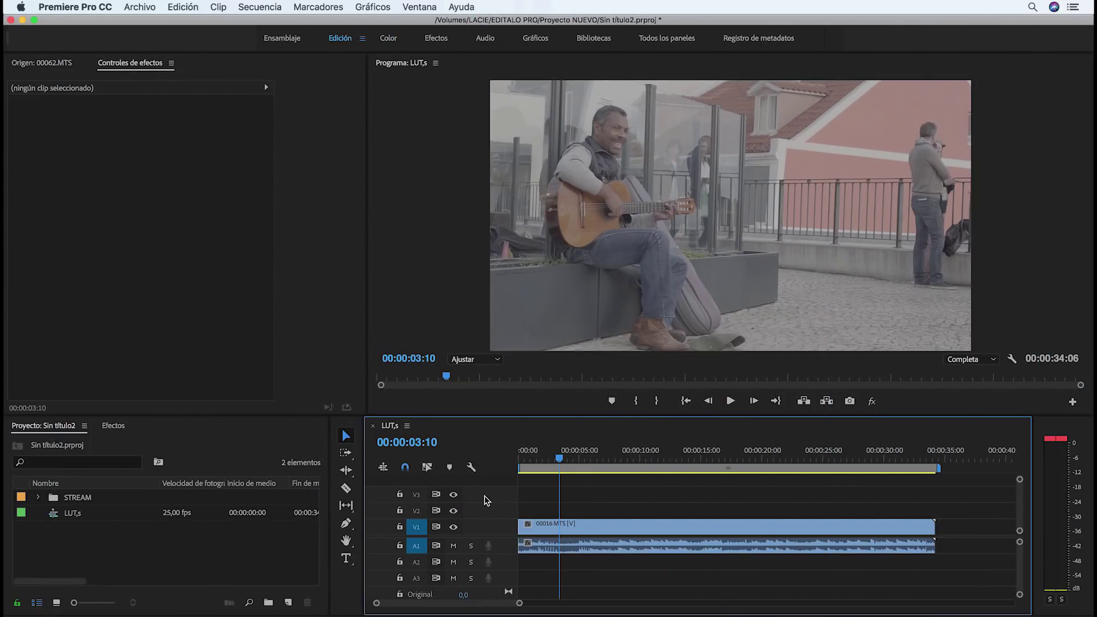
Step: Add a Capa de ajuste layer on V2 spanning 00016.MTS and select it in the Color workspace
{"action": "left_click", "coordinate": [289, 603]}
{"action": "left_click", "coordinate": [327, 529]}
{"action": "left_click", "coordinate": [628, 373]}
{"action": "mouse_move", "coordinate": [63, 498]}
{"action": "left_mouse_down"}
{"action": "mouse_move", "coordinate": [450, 485]}
{"action": "mouse_move", "coordinate": [454, 506]}
{"action": "left_mouse_up"}
{"action": "left_click_drag", "start_coordinate": [531, 510], "coordinate": [934, 510]}
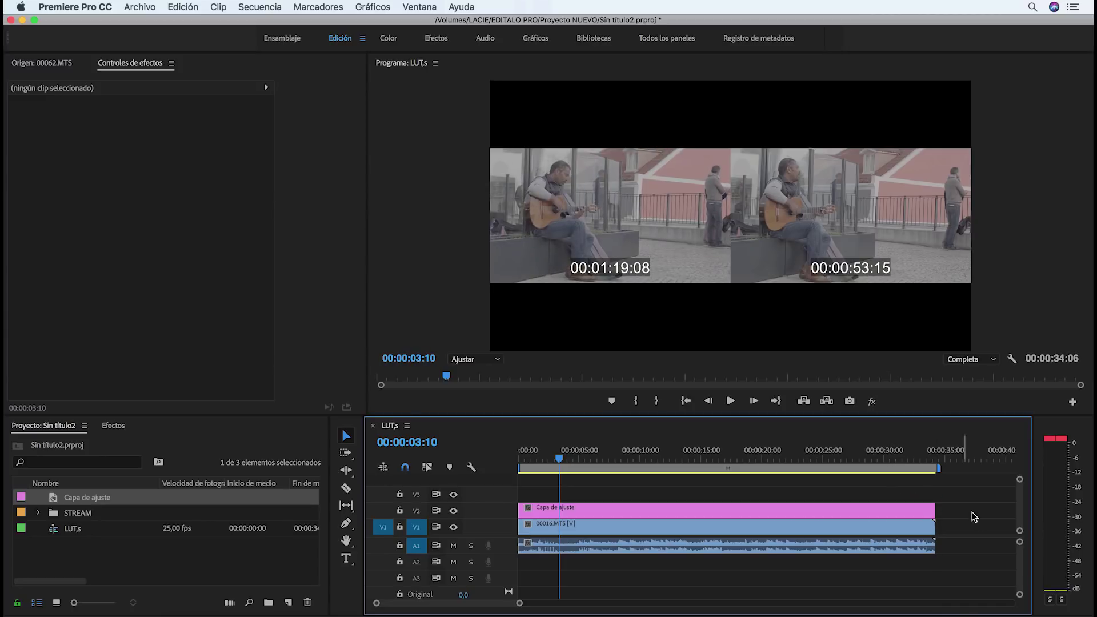
{"action": "left_click", "coordinate": [388, 40]}
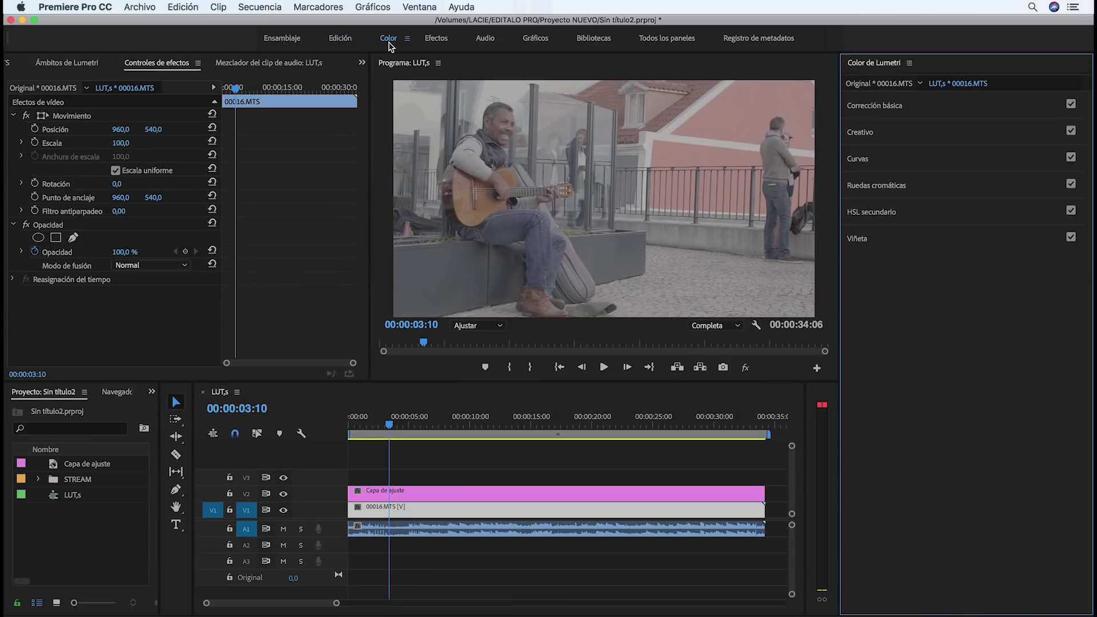
{"action": "left_click", "coordinate": [486, 495]}
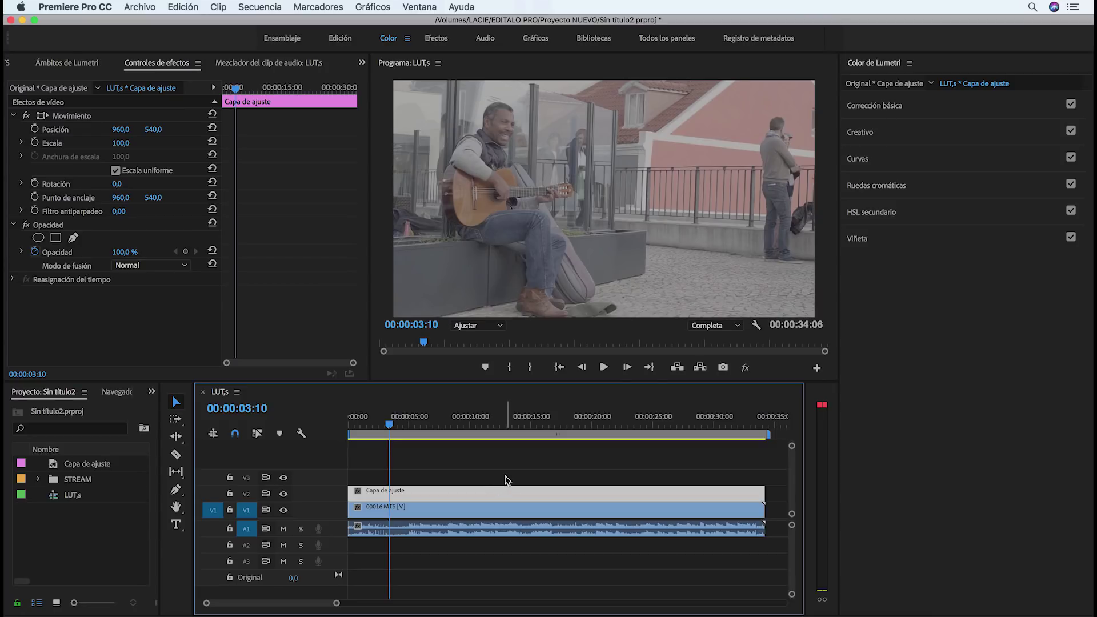
Step: Load LUT Triadico.cube from the LUTs folder as the Creativo look
{"action": "left_click", "coordinate": [881, 132]}
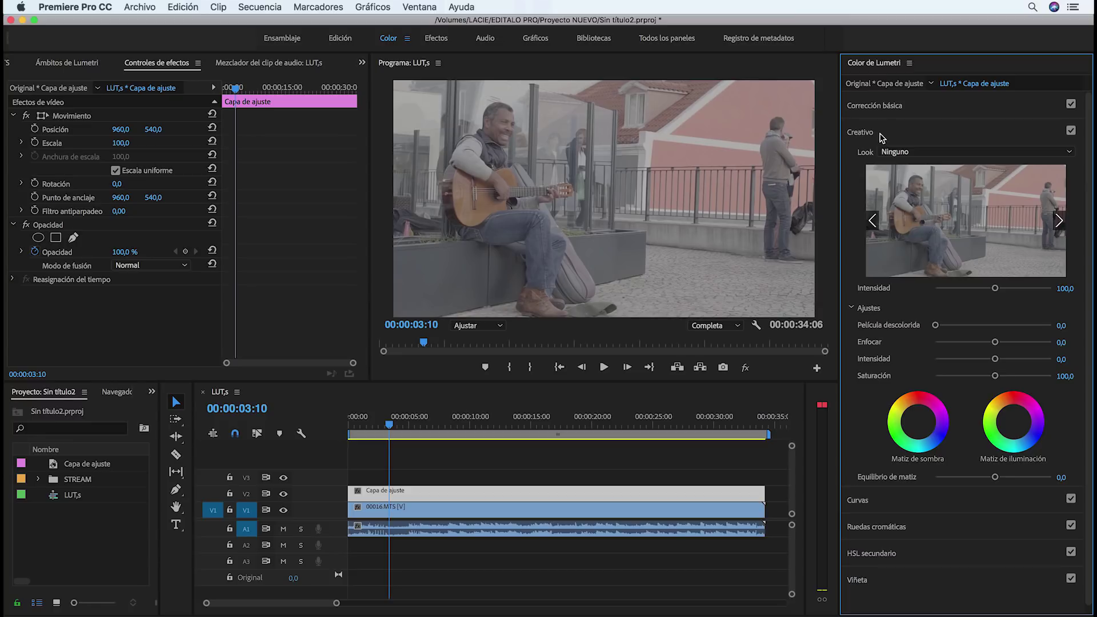
{"action": "left_click", "coordinate": [1001, 154]}
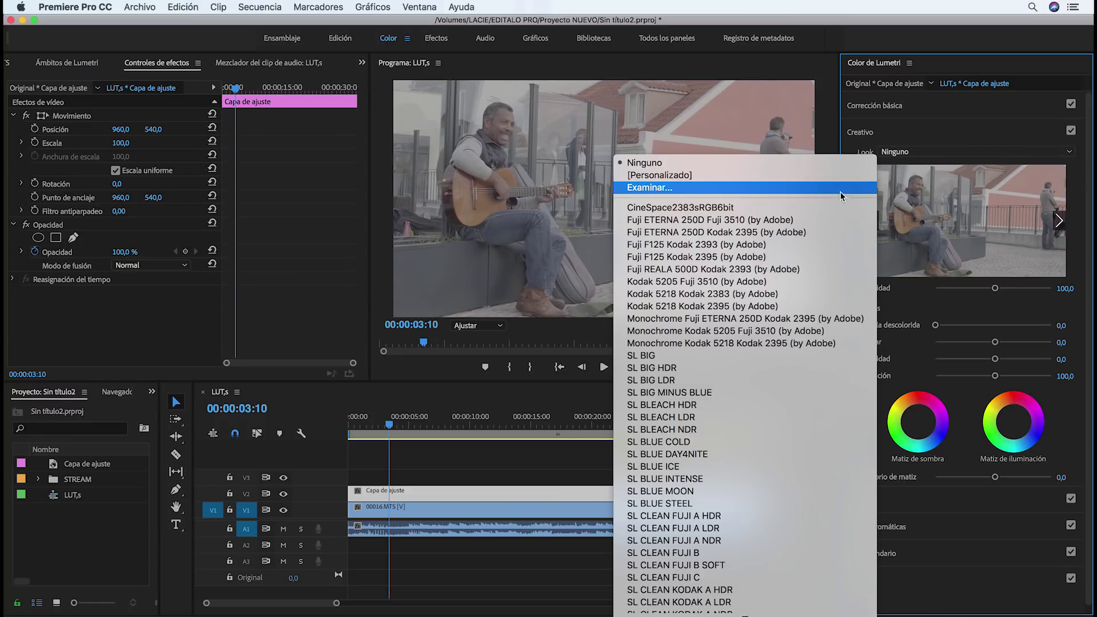
{"action": "left_click", "coordinate": [714, 189]}
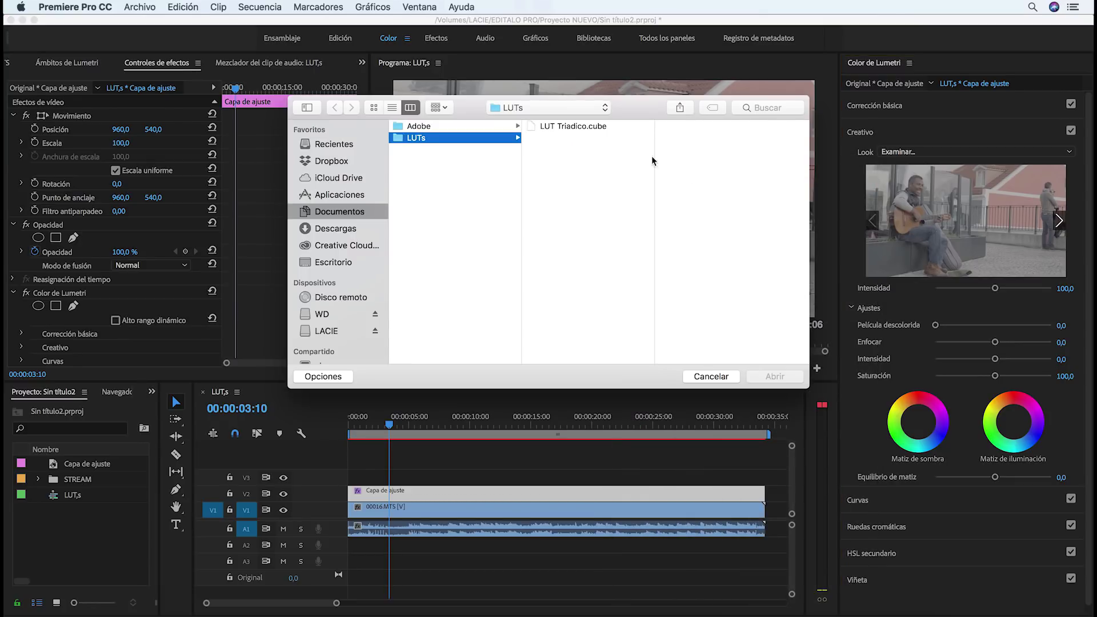
{"action": "left_click", "coordinate": [578, 129]}
{"action": "left_click", "coordinate": [789, 375]}
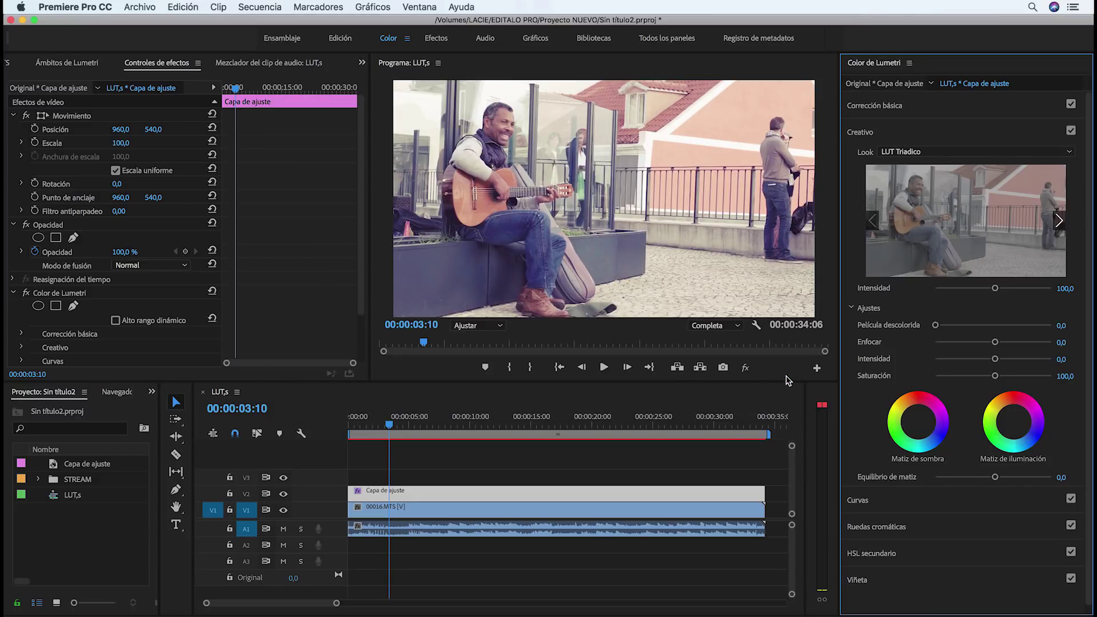
Step: Lower the Creativo look intensity to 21,2
{"action": "mouse_move", "coordinate": [994, 289]}
{"action": "left_mouse_down"}
{"action": "mouse_move", "coordinate": [948, 288]}
{"action": "mouse_move", "coordinate": [975, 288]}
{"action": "left_mouse_up"}
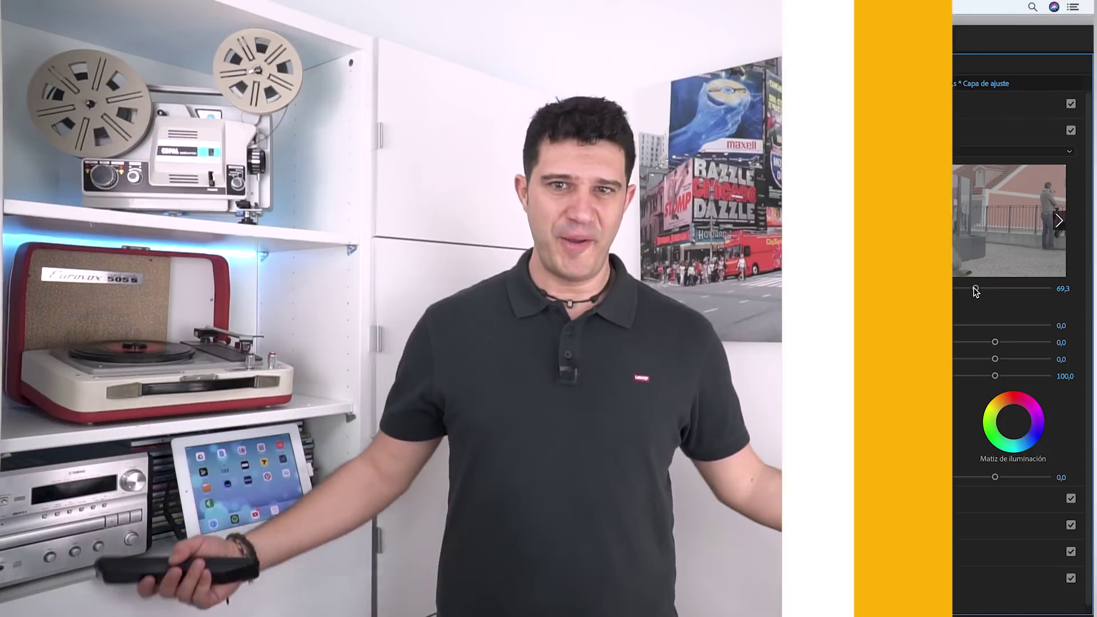